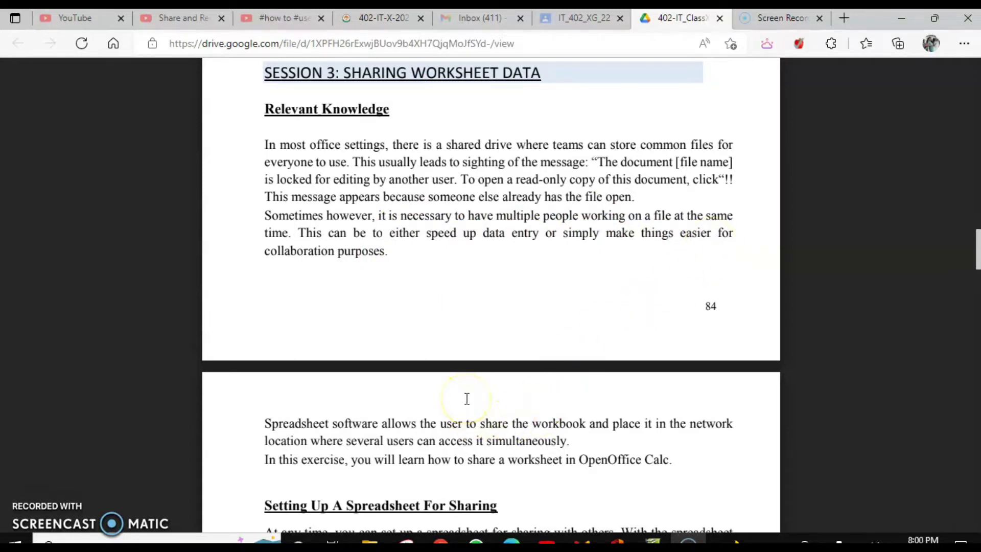
Scroll the textbook PDF down to the 'Setting Up A Spreadsheet For Sharing' section.
scroll(466, 399, down, 4)
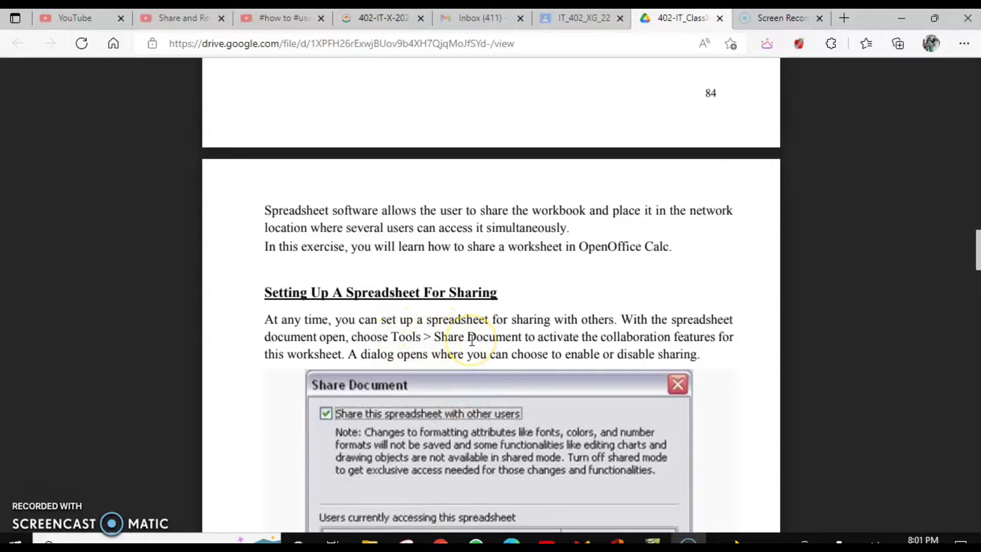
scroll(472, 340, down, 4)
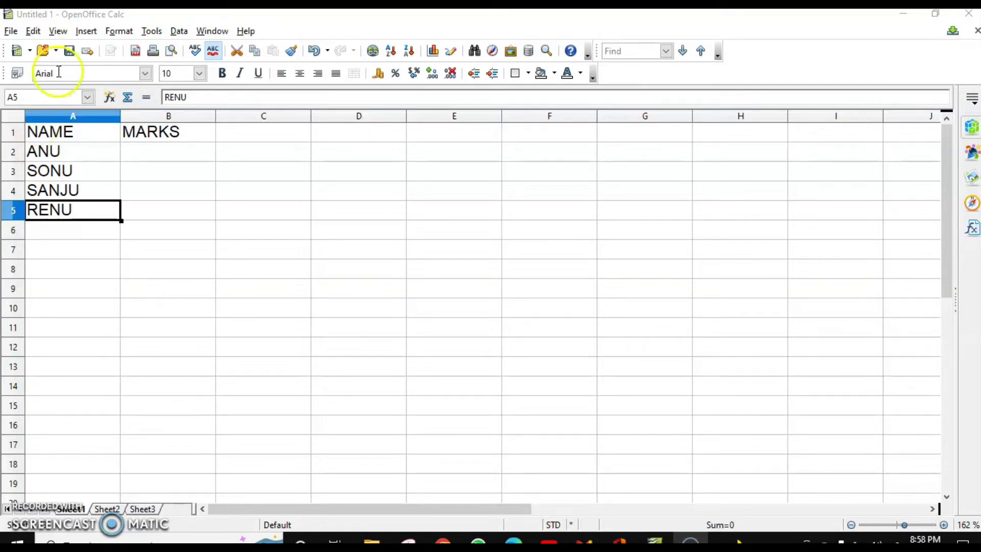
Save the workbook as ORIGINAL.ods and enable 'Share this spreadsheet with other users'.
click(69, 51)
click(359, 433)
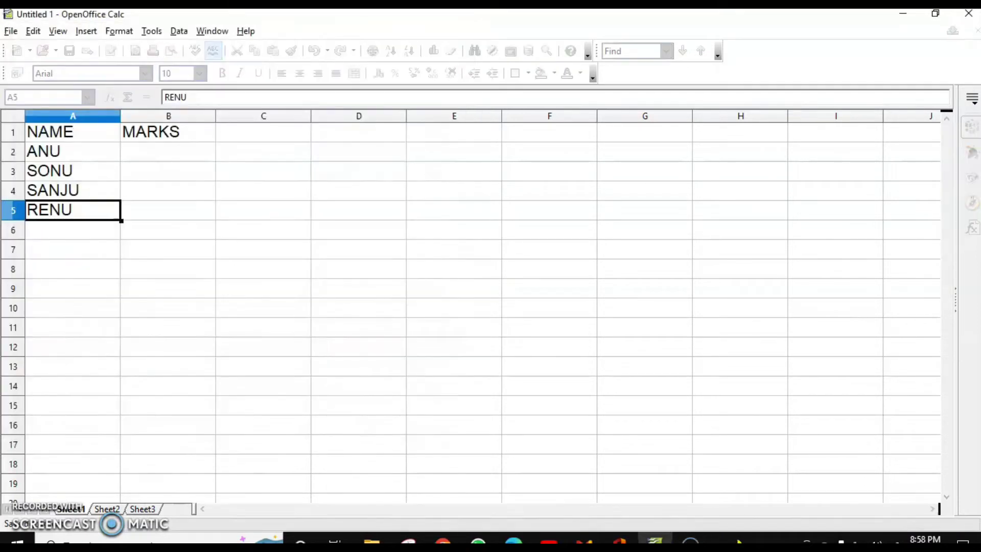
click(151, 31)
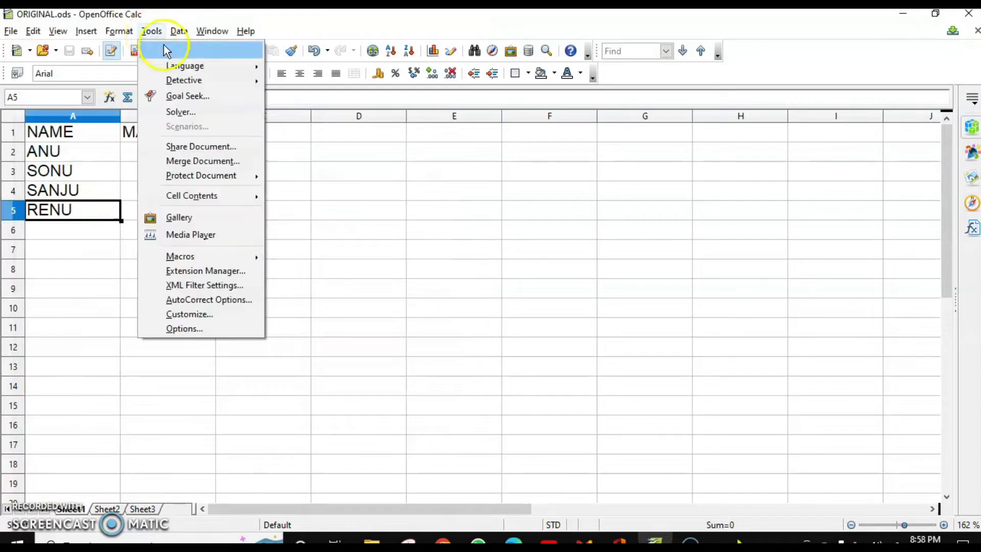
click(200, 145)
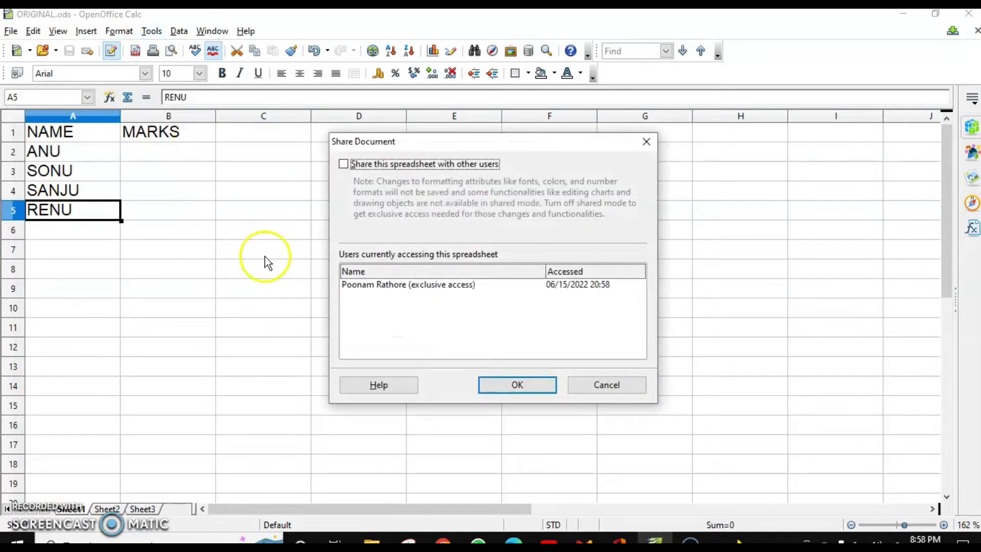
click(344, 164)
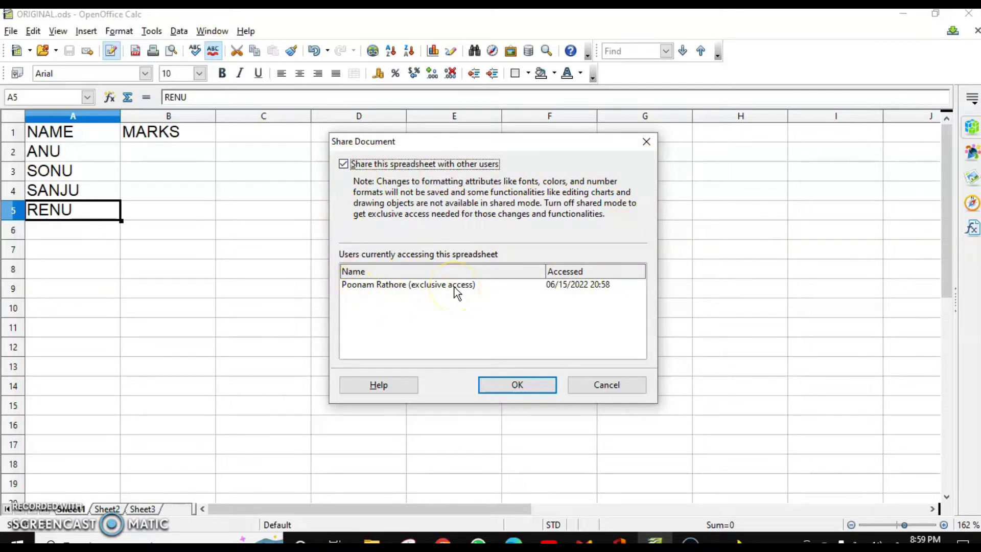
click(518, 387)
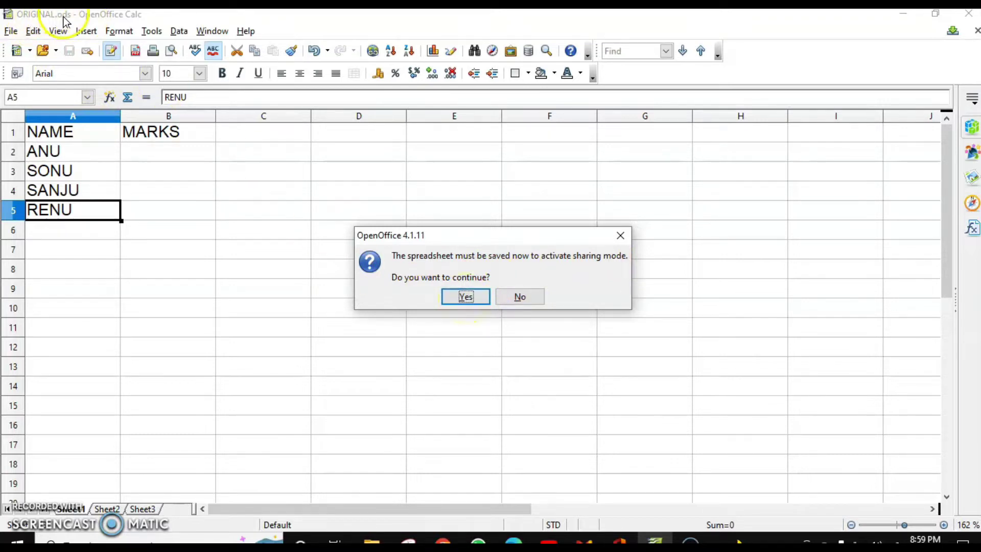
Confirm saving to activate shared mode, then return to the guide's 'Opening A Shared Spreadsheet' section.
click(466, 297)
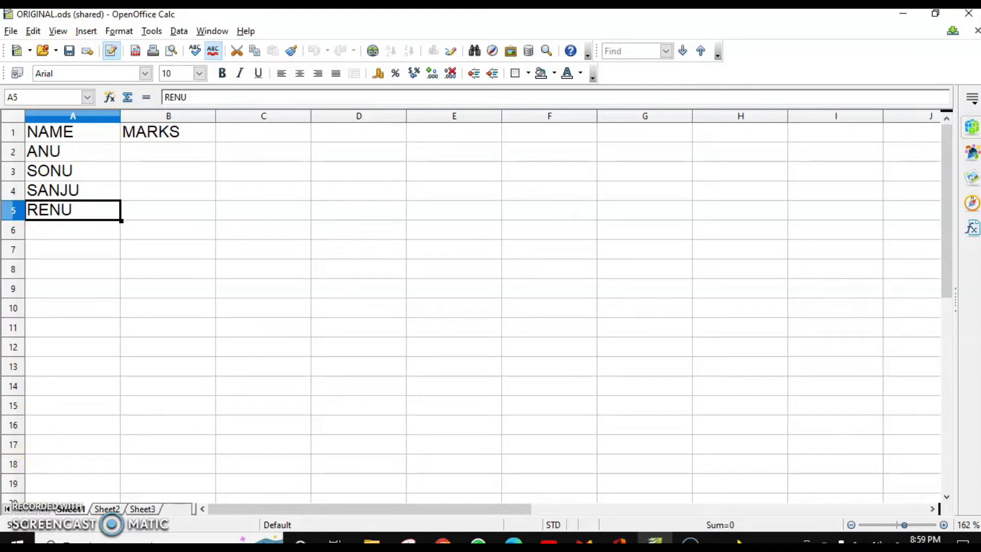
key(alt+Tab)
scroll(510, 294, down, 2)
scroll(510, 297, up, 2)
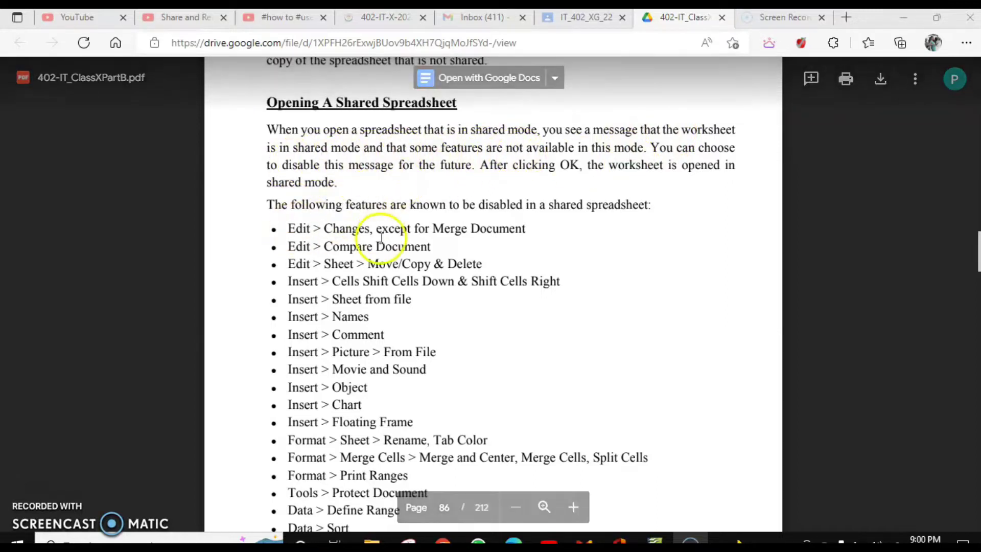
Scroll to the list of features disabled in shared mode, then return to ORIGINAL.ods in Calc.
scroll(384, 211, down, 3)
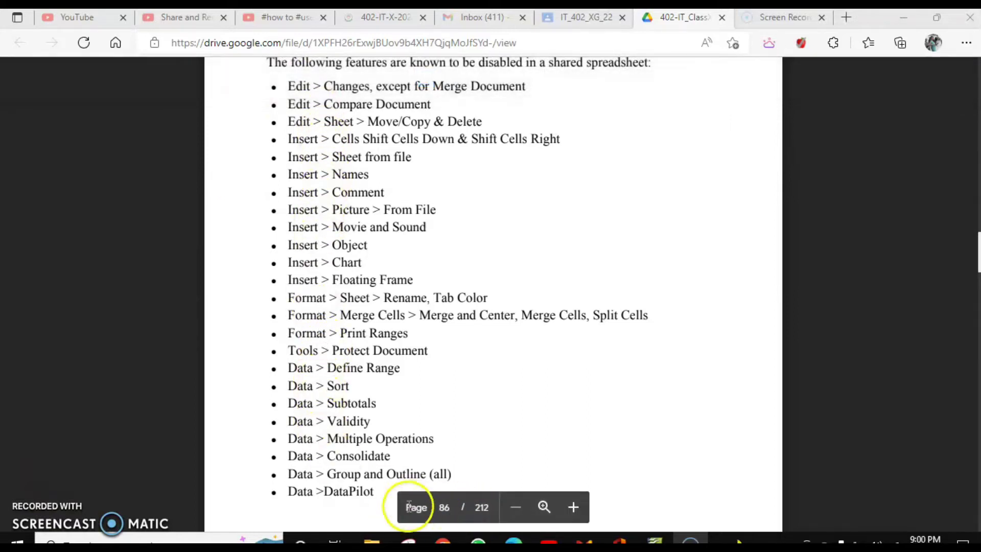
click(655, 540)
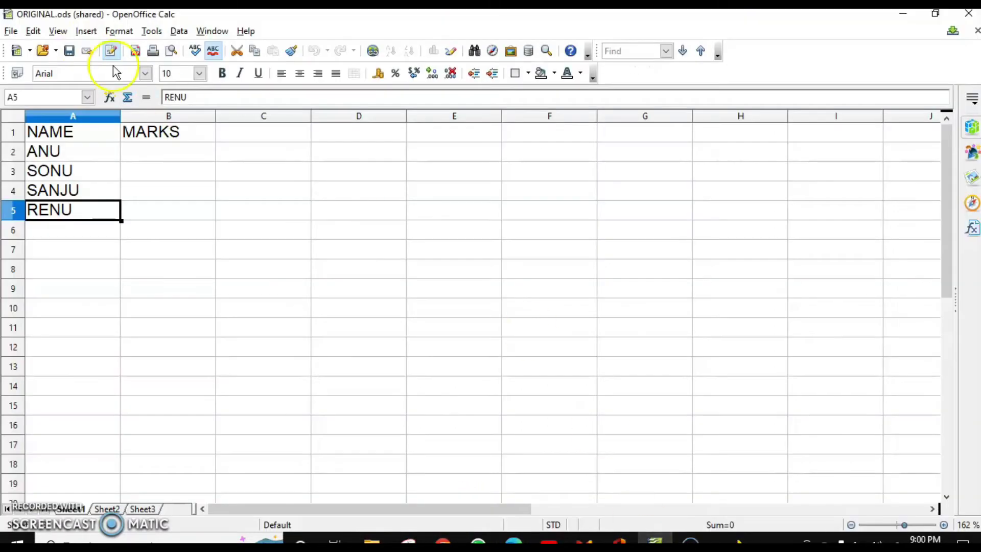
click(34, 32)
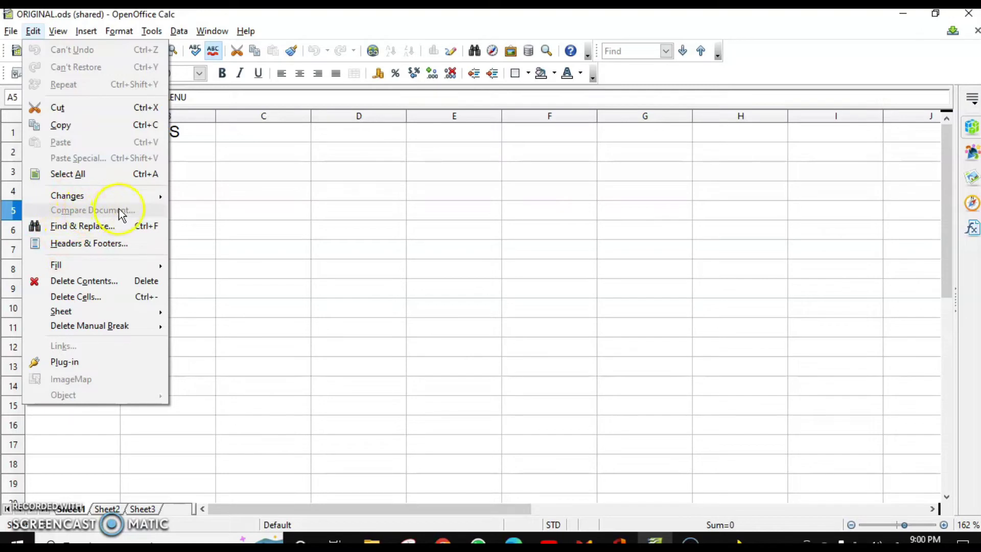
mouse_move(122, 198)
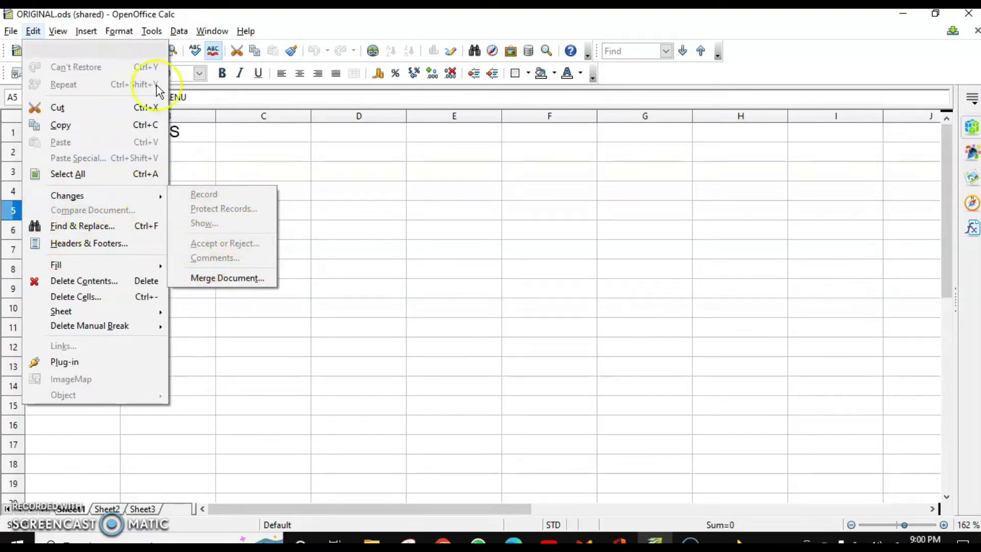
click(34, 31)
click(85, 32)
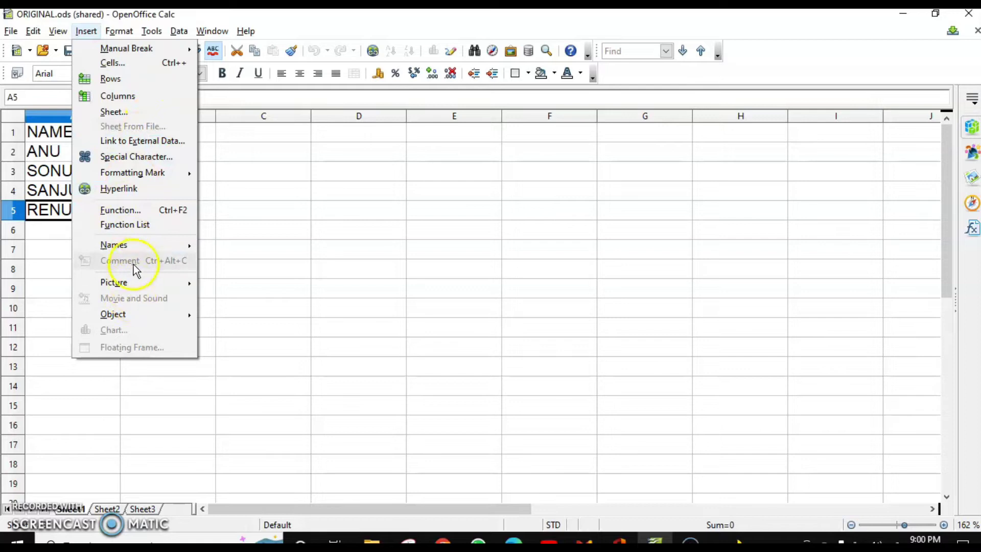
mouse_move(149, 35)
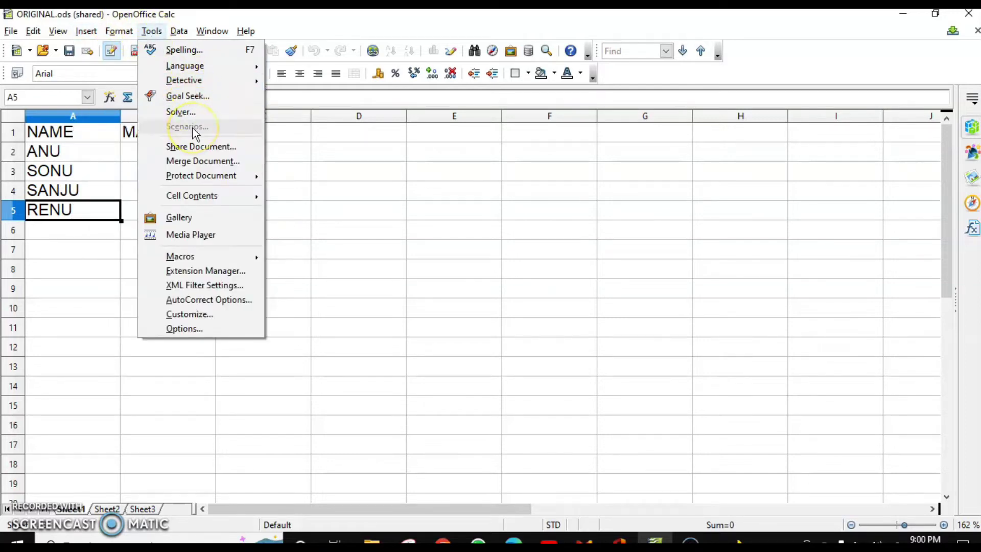
mouse_move(180, 33)
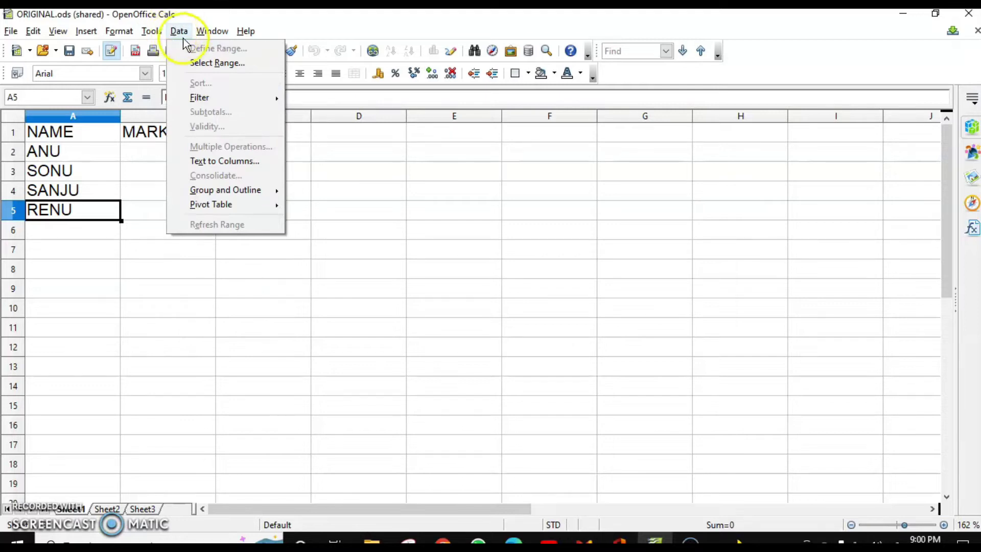
click(140, 163)
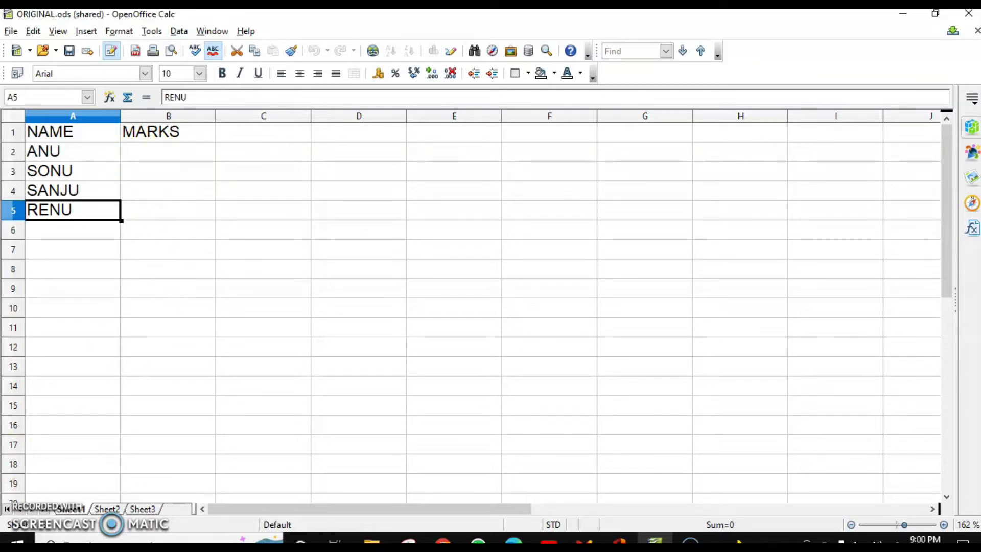
Sign in to the second Windows account and start a new OpenOffice spreadsheet.
click(18, 534)
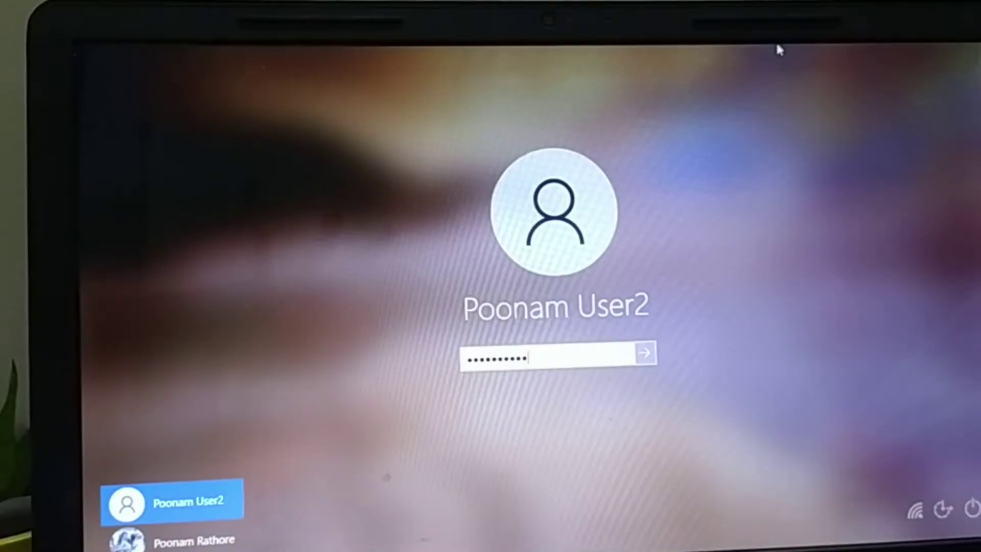
key(Return)
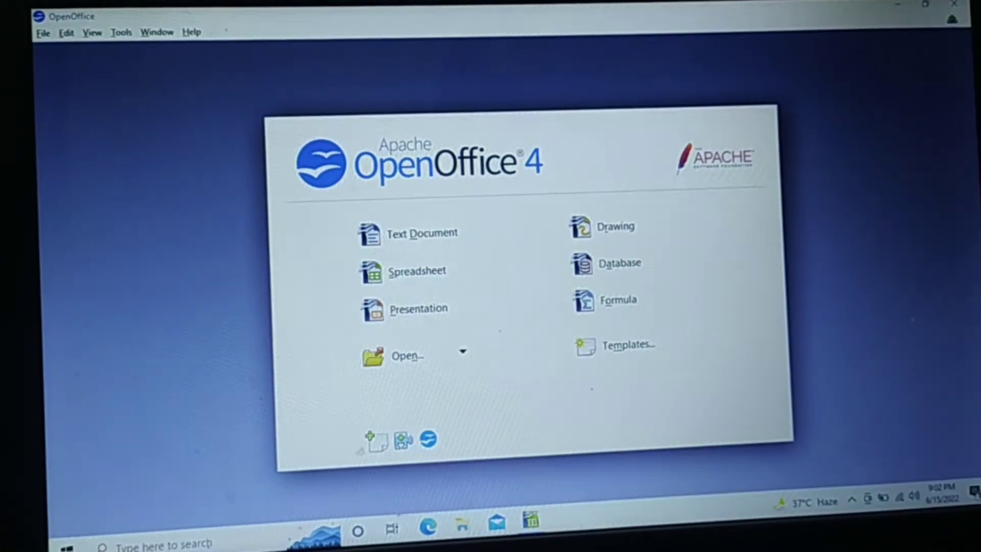
key(super)
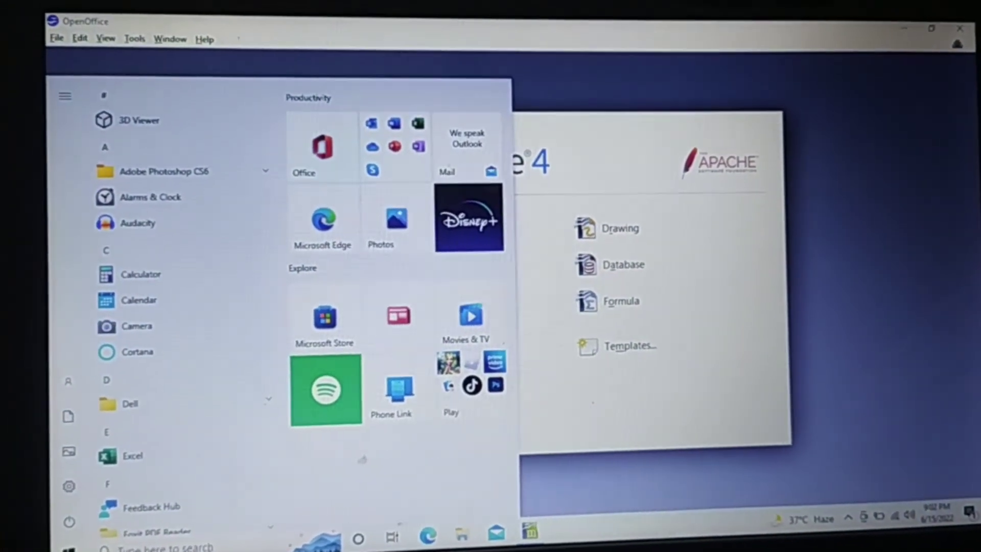
click(578, 439)
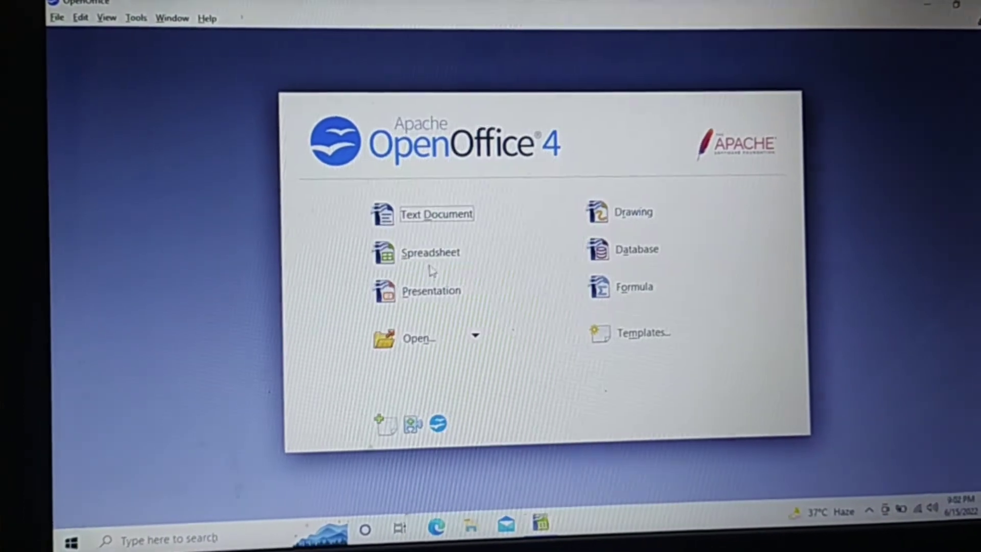
click(442, 265)
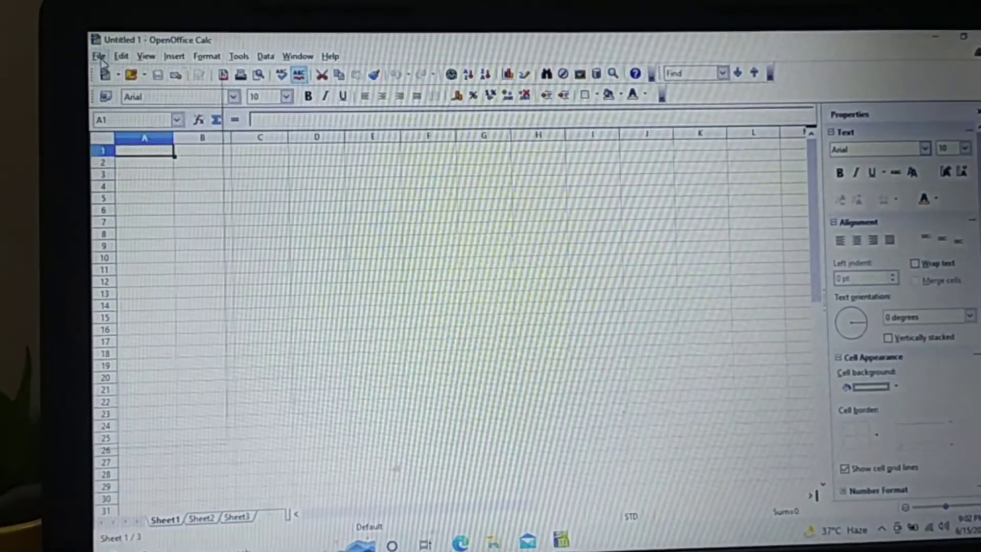
Open the shared ORIGINAL.ods file from the file chooser.
click(87, 47)
click(135, 98)
click(252, 197)
click(460, 373)
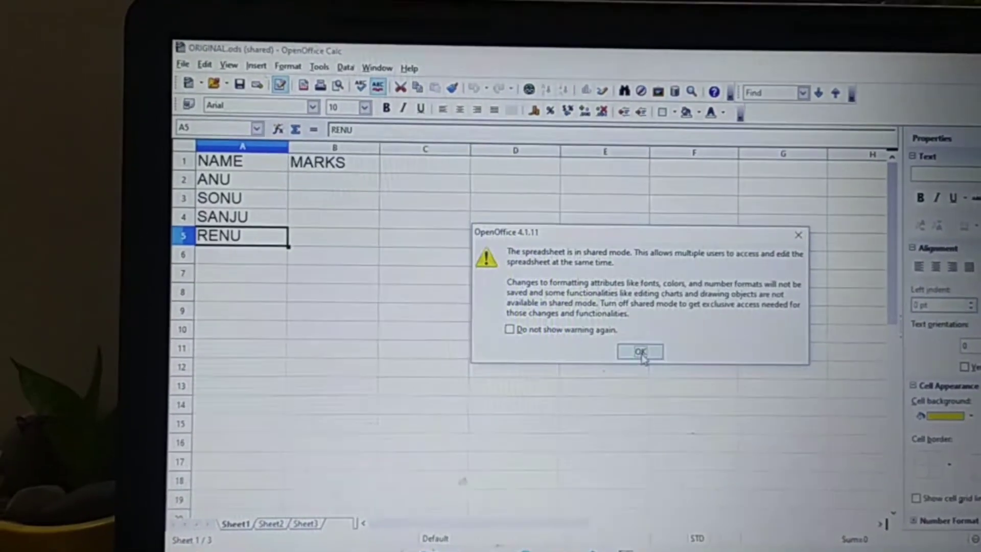
Save the shared sheet with marks 23, 76, 67, 45, then switch to the other Windows account.
click(641, 352)
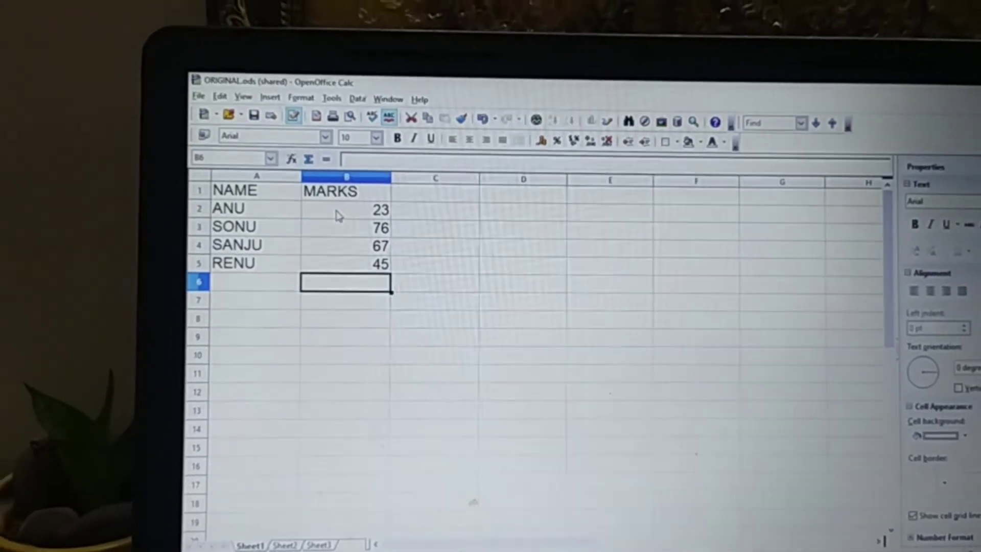
click(258, 128)
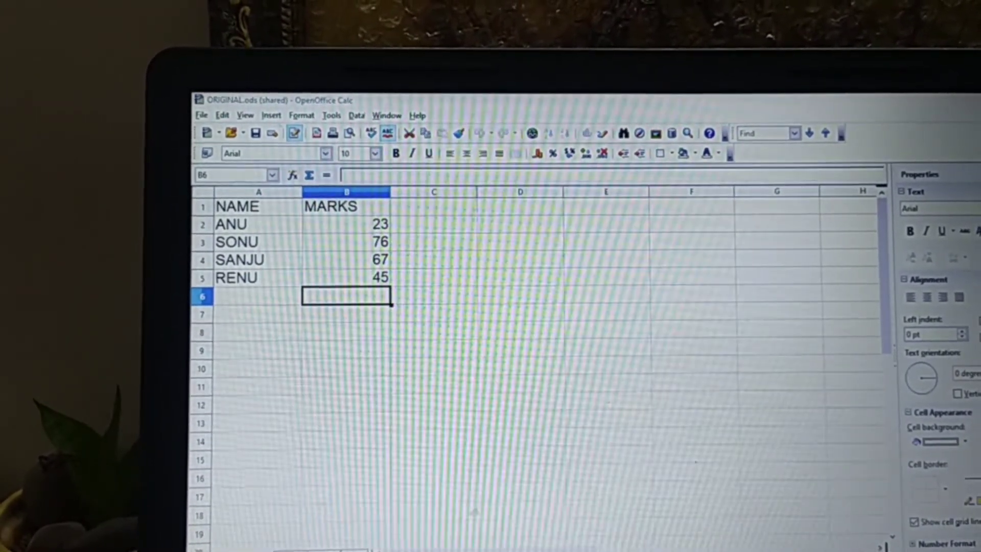
key(super)
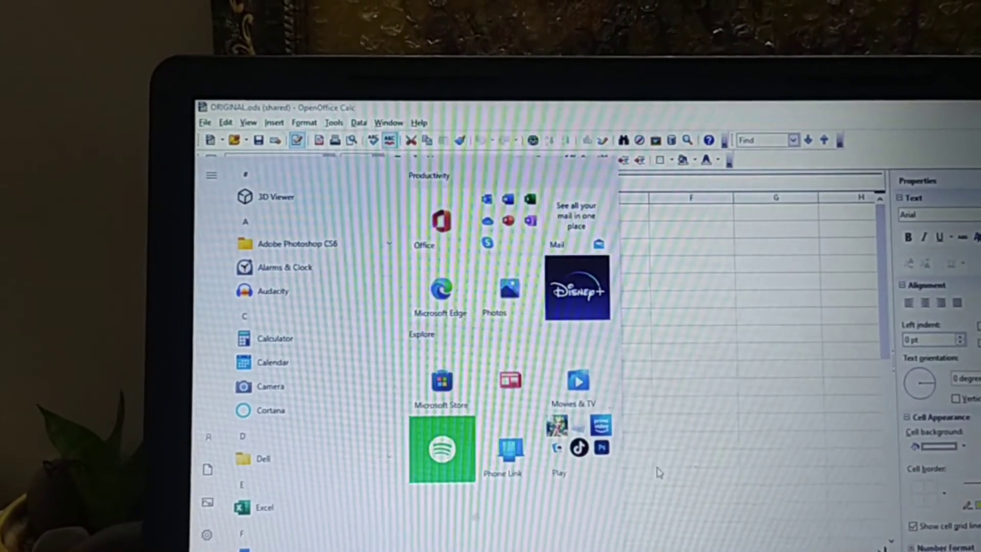
mouse_move(219, 531)
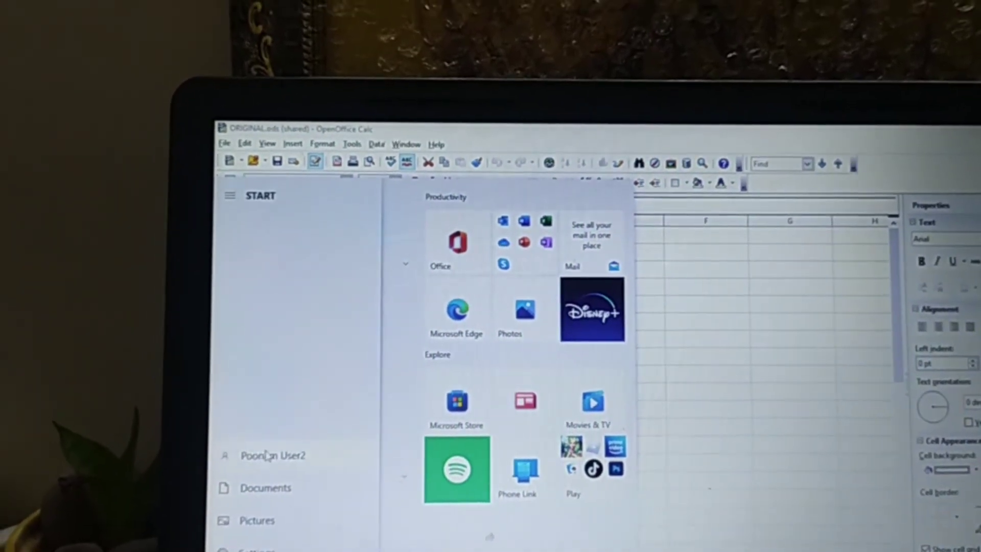
click(276, 450)
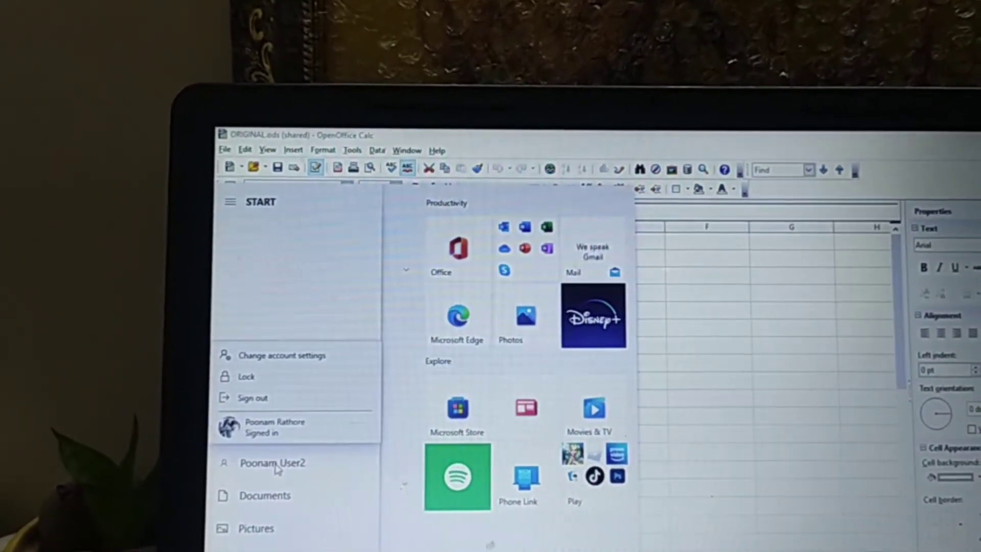
click(260, 422)
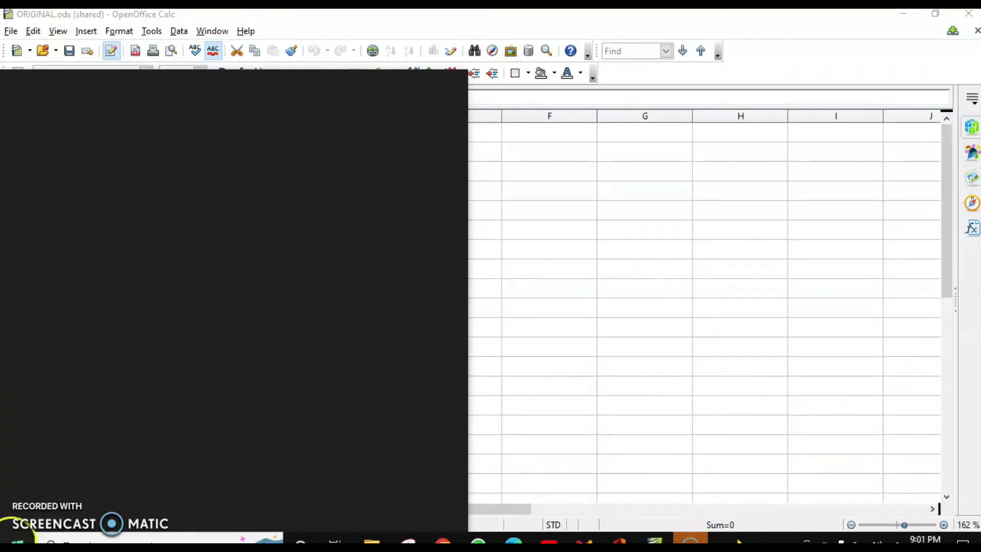
As the other user, reopen ORIGINAL.ods from Recent Documents and acknowledge the shared-mode warning.
click(18, 375)
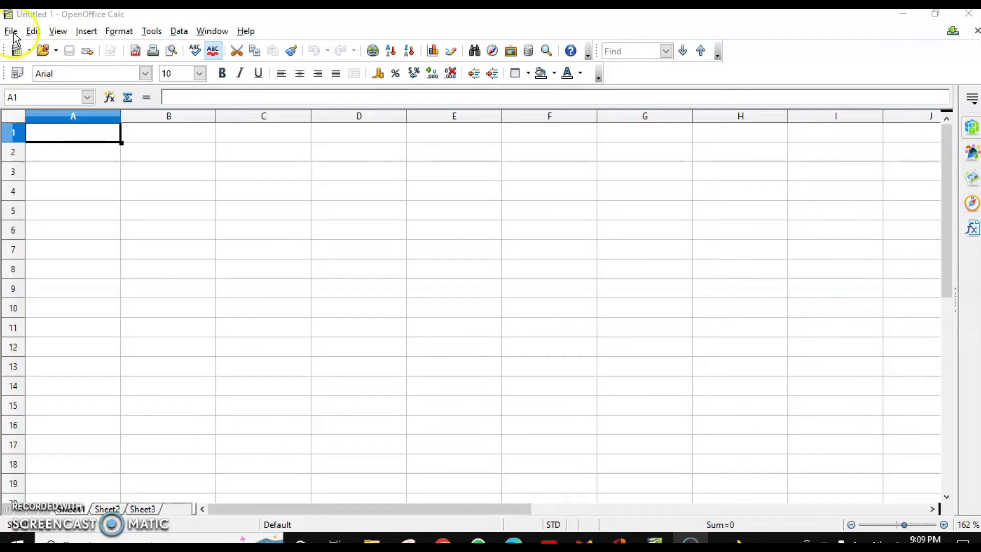
click(12, 32)
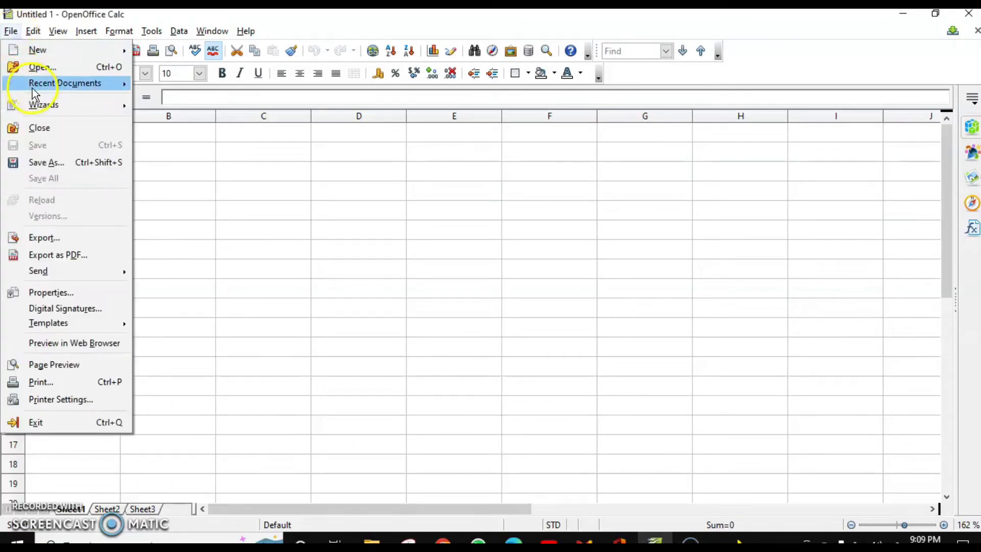
mouse_move(72, 83)
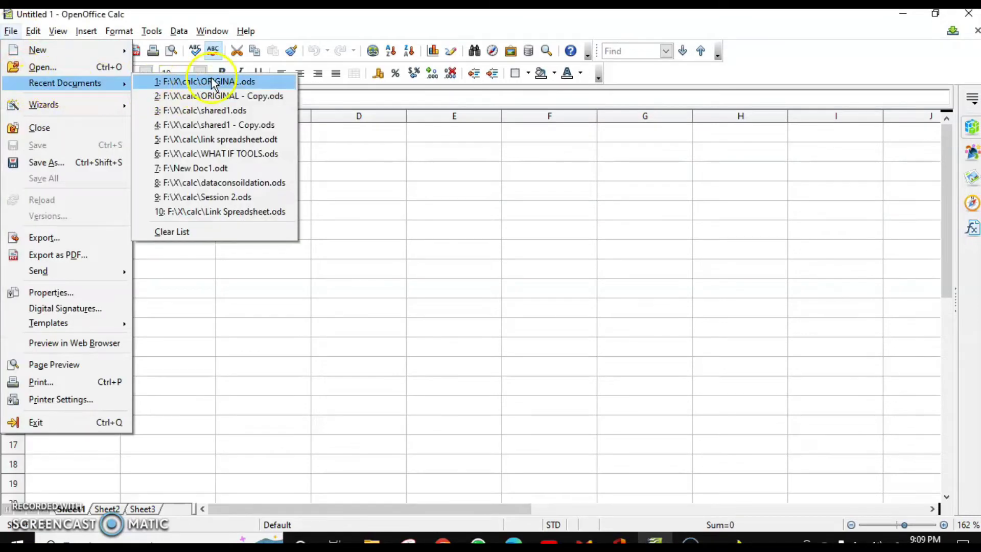
click(213, 83)
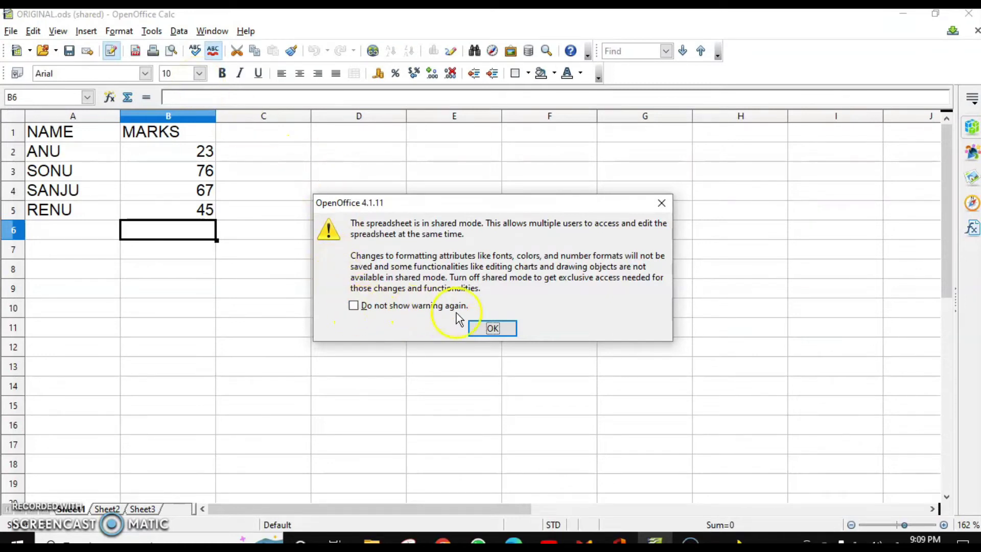
click(492, 329)
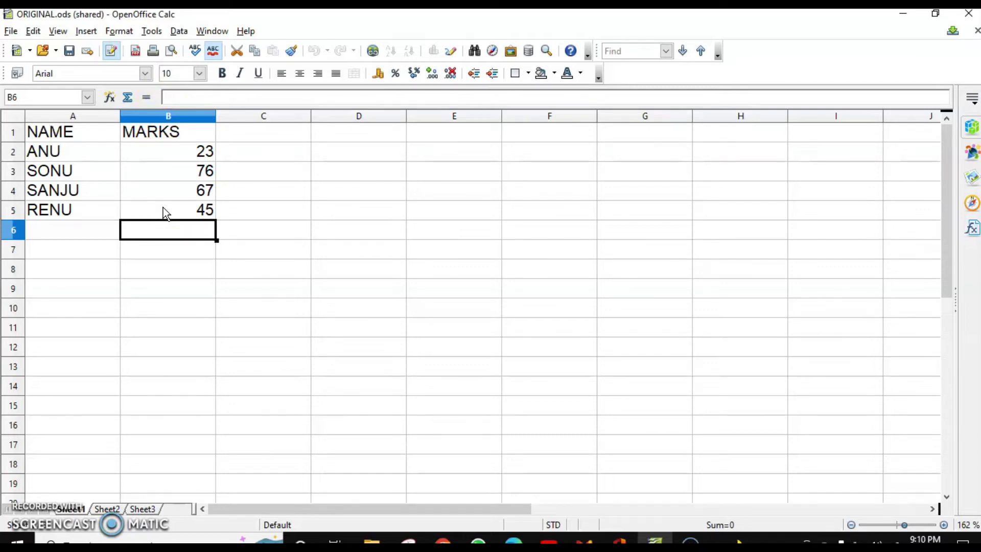
Open Tools > Share Document to see which users are accessing ORIGINAL.ods.
click(152, 32)
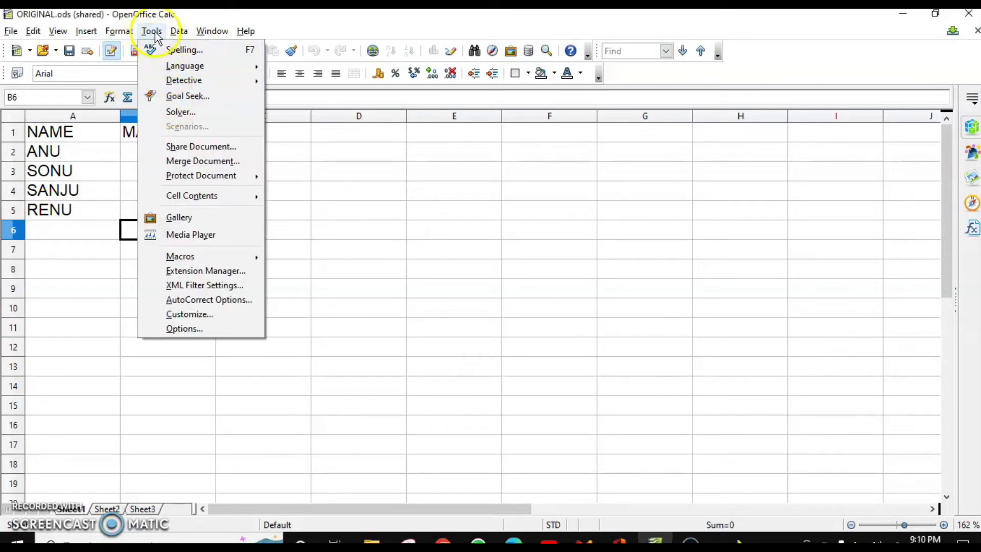
click(210, 147)
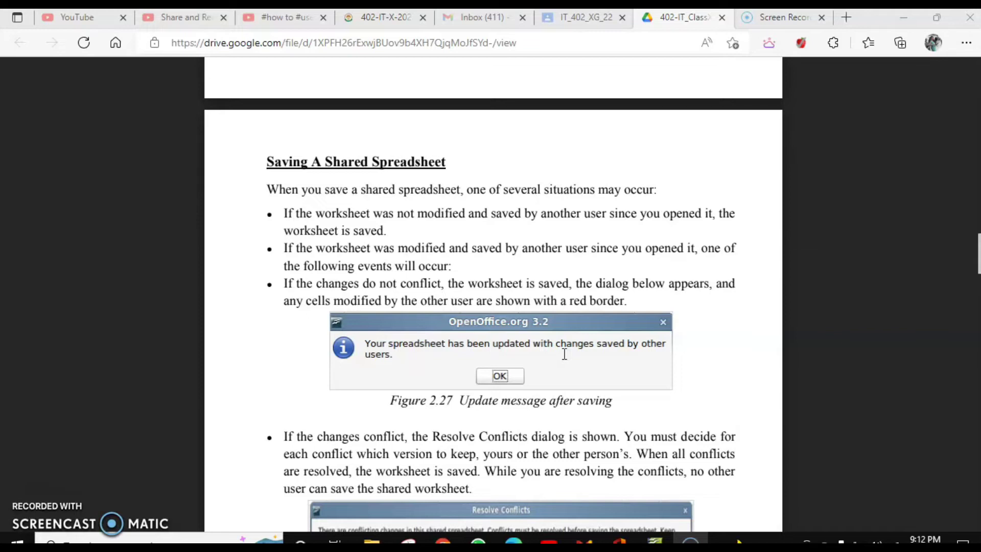
Scroll the PDF down to Figure 2.28, the Resolve Conflicts dialog.
scroll(564, 354, down, 3)
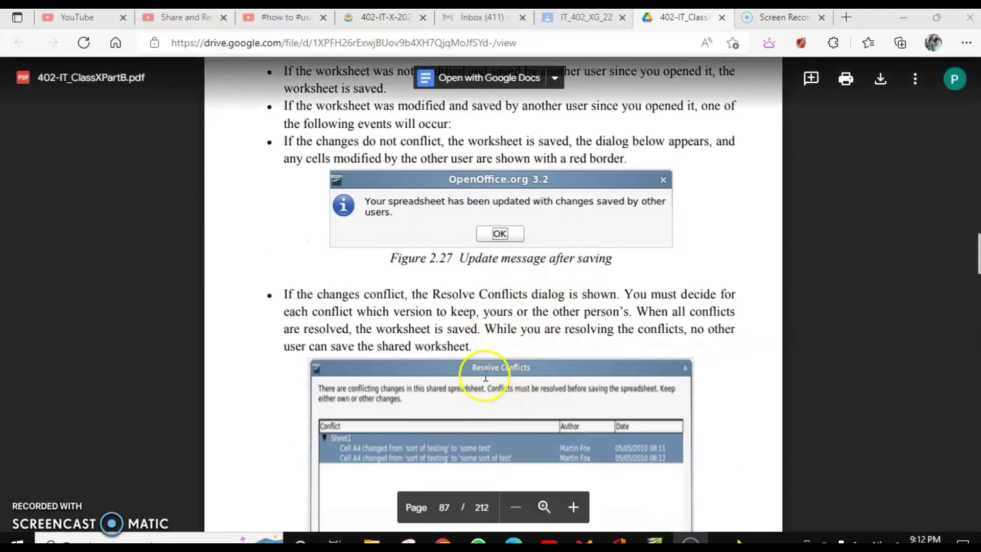
scroll(555, 459, down, 2)
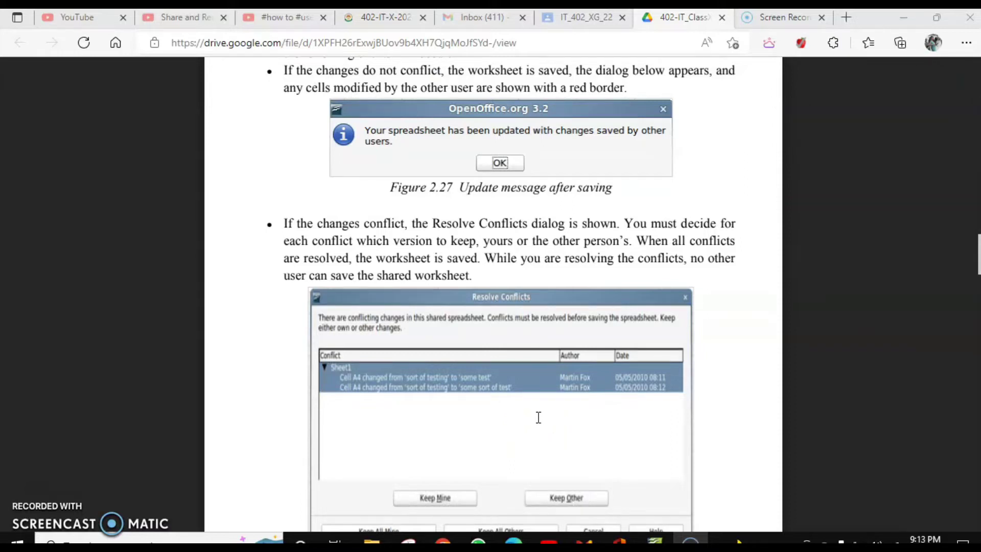
scroll(538, 417, down, 2)
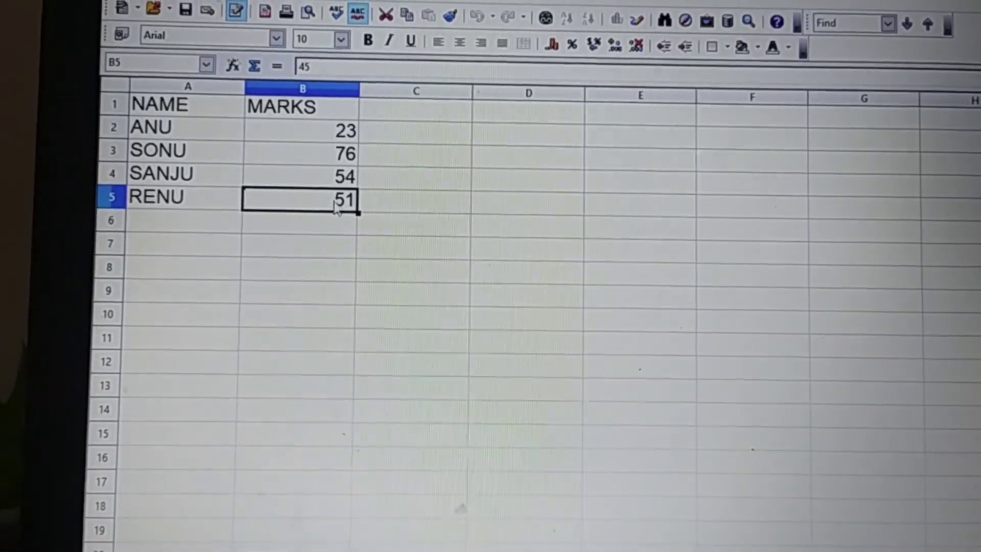
View the change note on B5 showing RENU's mark changed from 45 to 51.
mouse_move(335, 194)
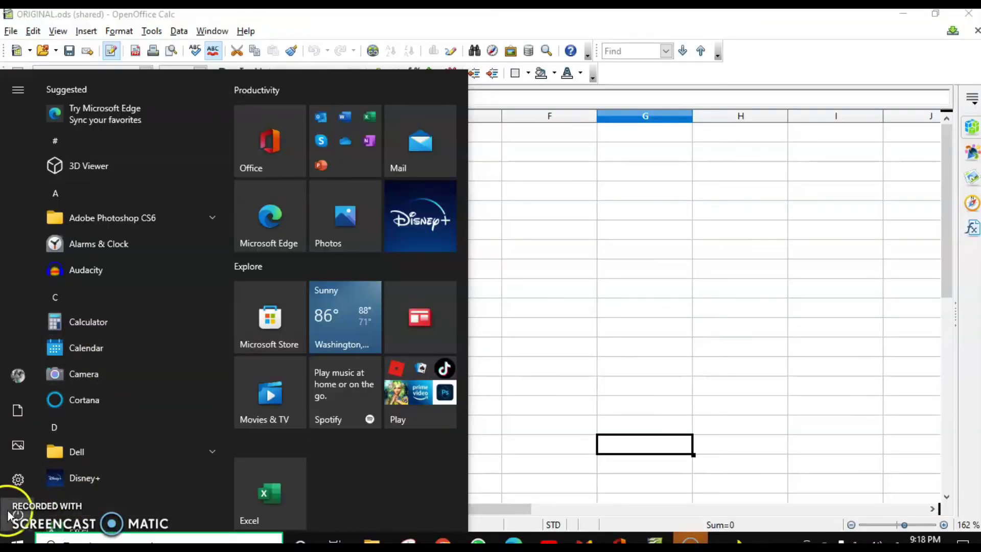
Dismiss the Windows Start menu and return to the spreadsheet.
click(18, 514)
click(18, 514)
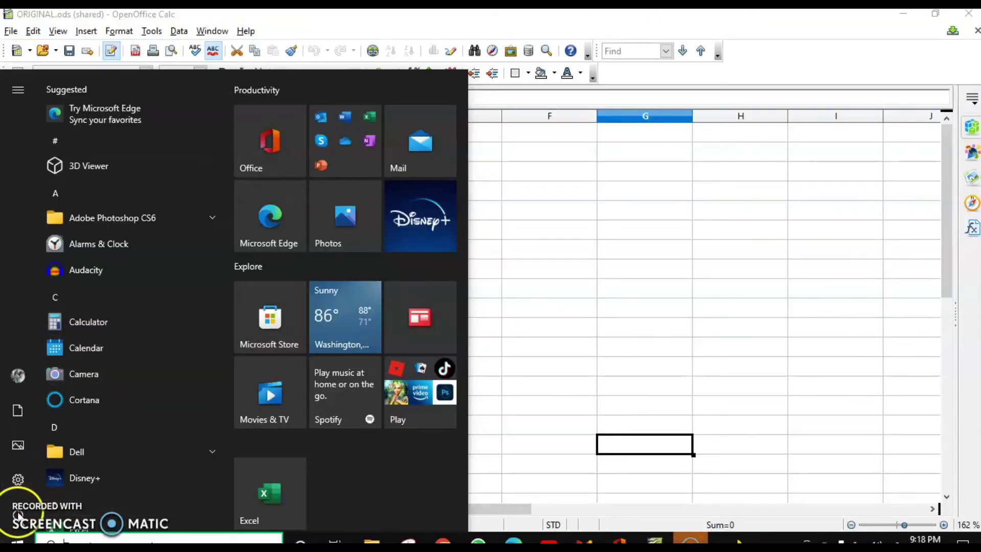
click(815, 291)
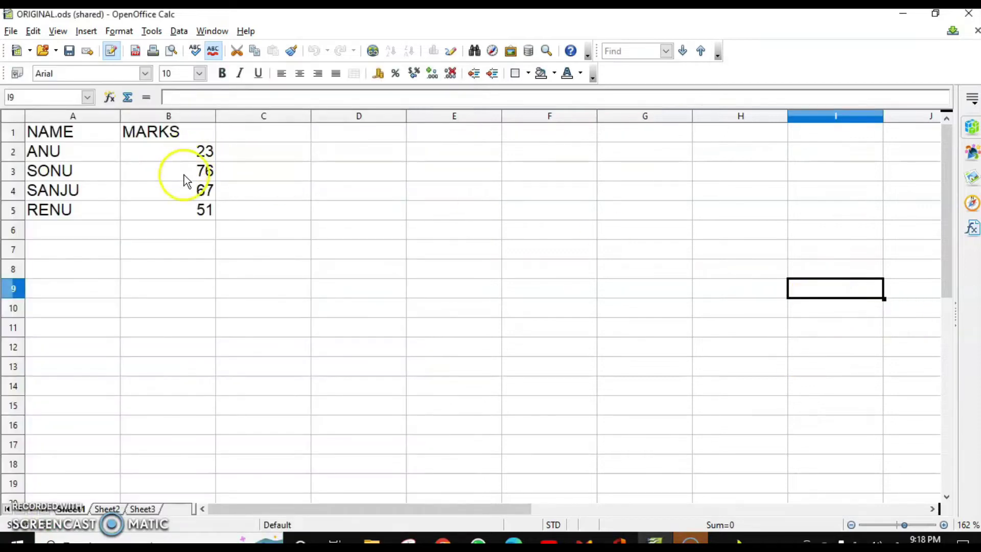
Change ANU's mark in B2 to 25, save, and accept the merged changes from other users.
click(209, 151)
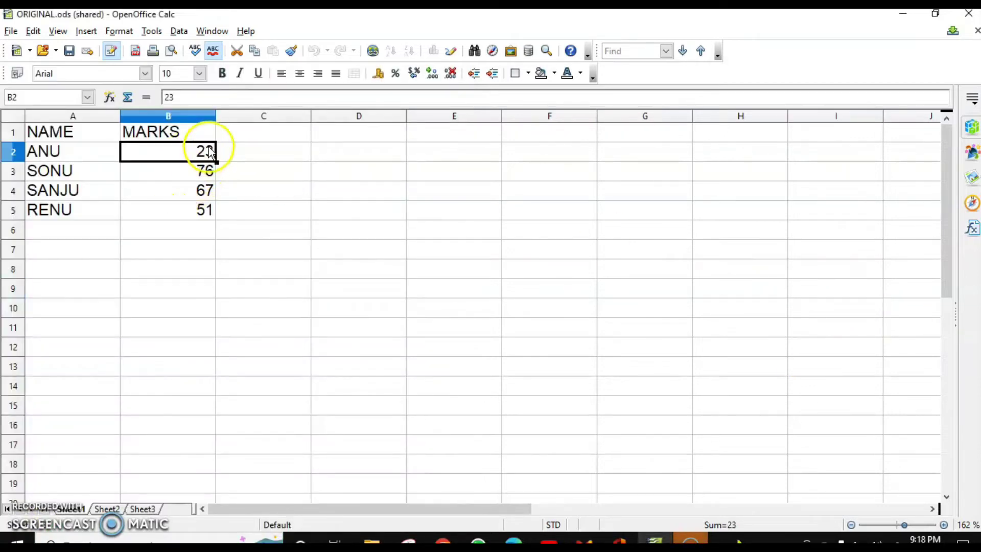
text(25)
click(72, 51)
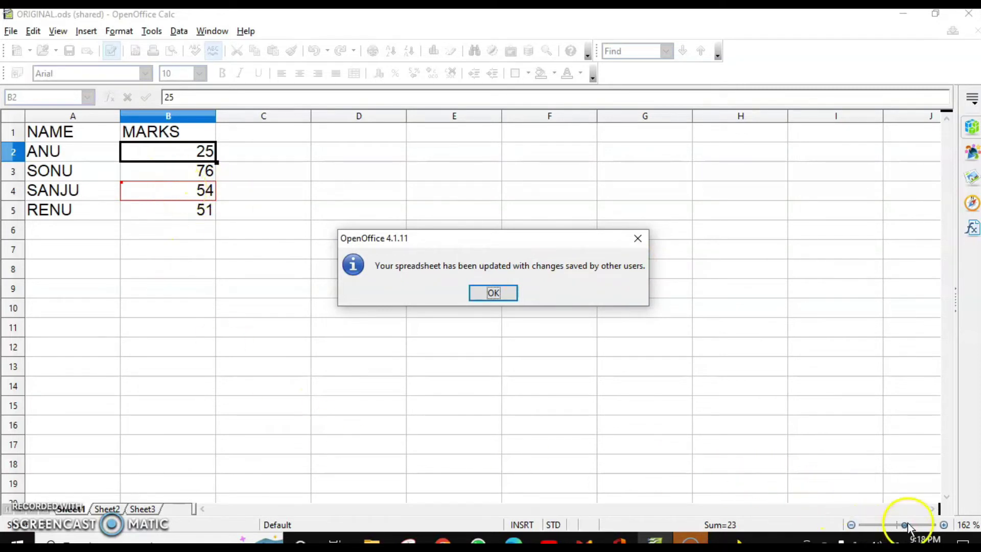
click(493, 294)
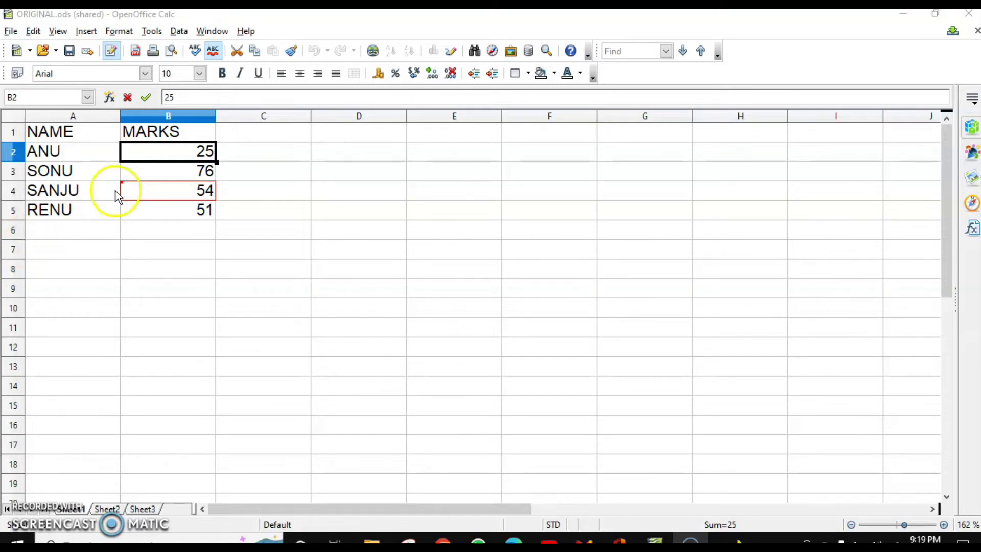
Check the Edit > Changes options, which are unavailable while the document is shared.
click(33, 31)
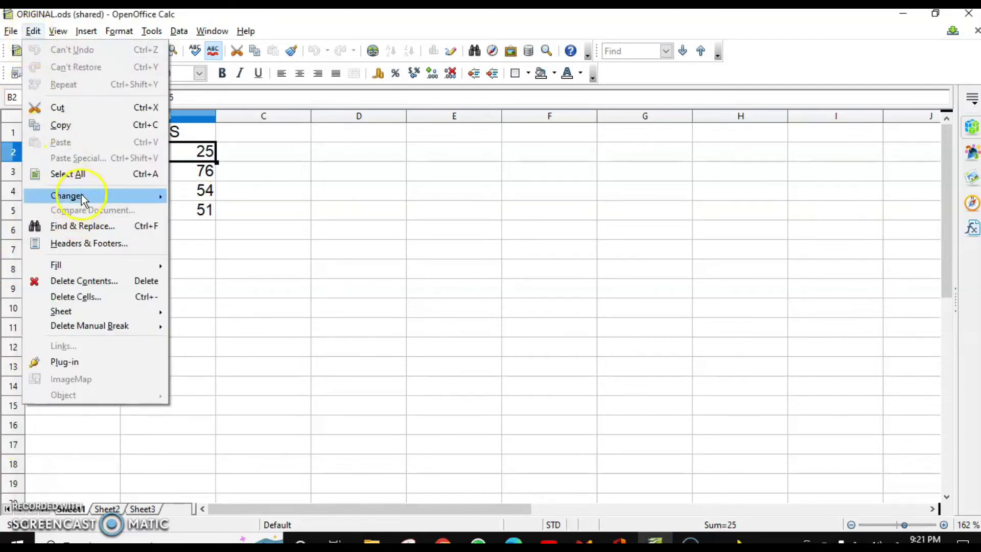
mouse_move(158, 196)
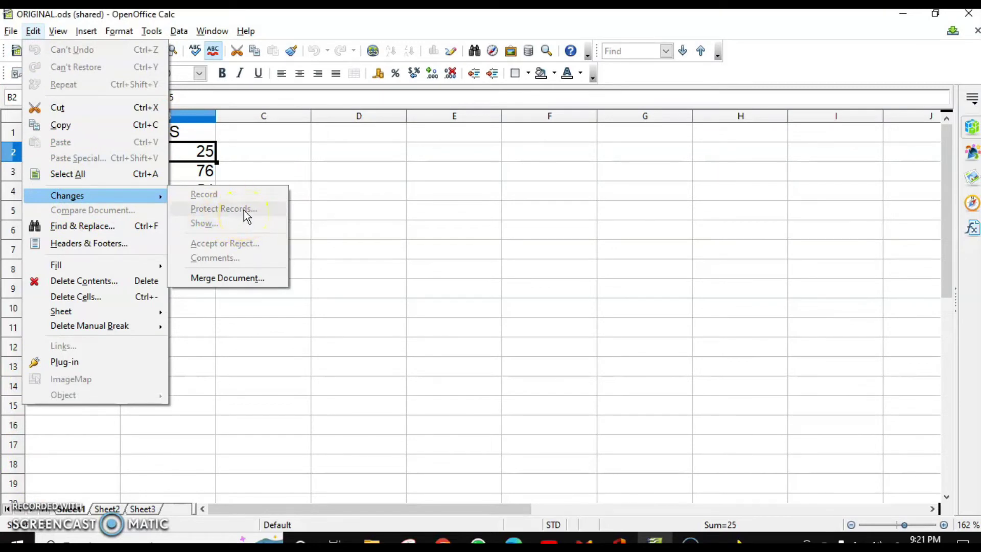
click(255, 135)
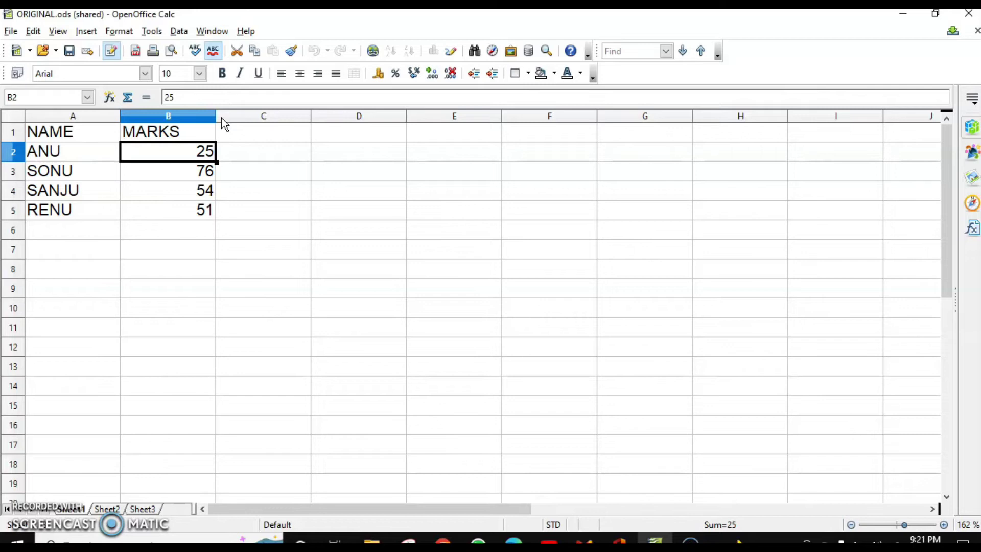
Untick sharing in Share Document settings and confirm removing sharing from ORIGINAL.ods.
click(152, 32)
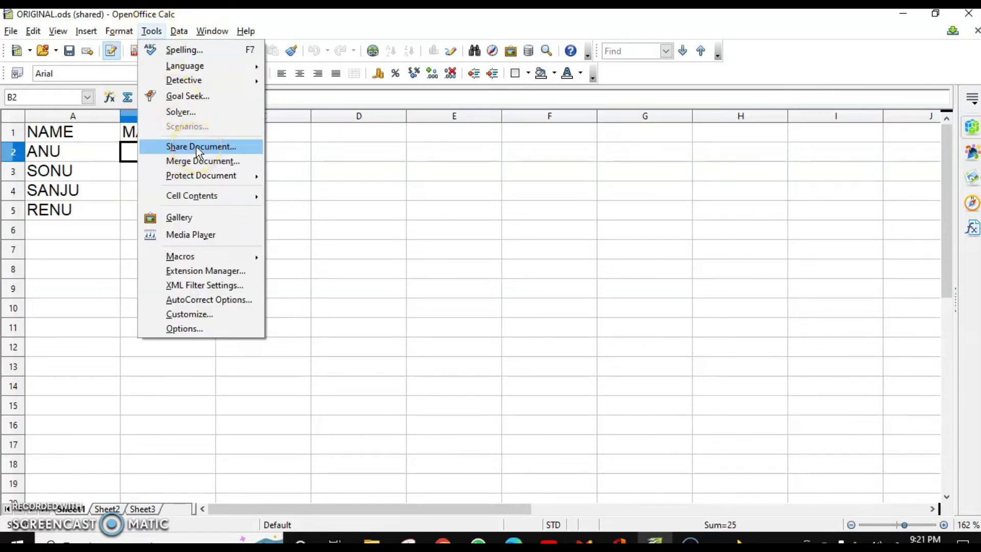
click(200, 147)
click(342, 164)
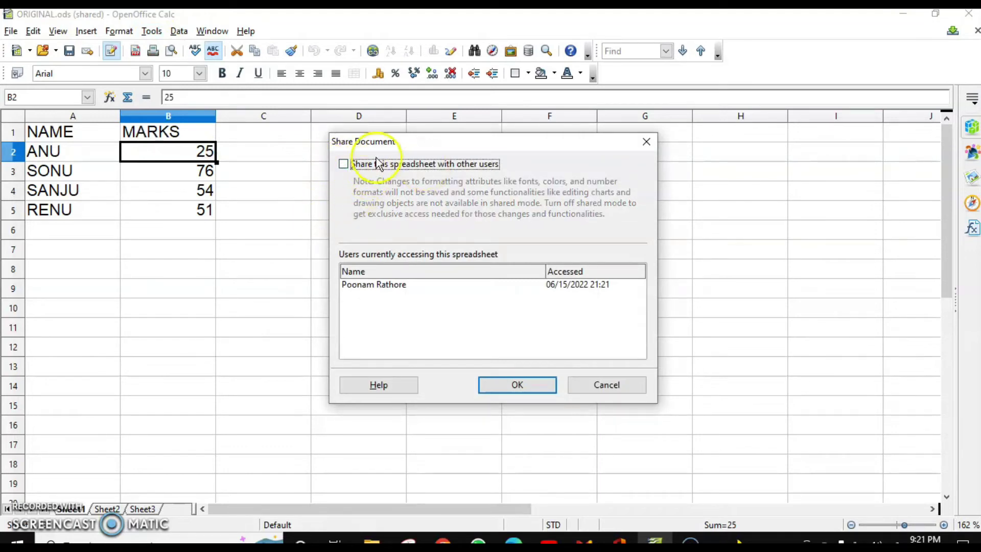
click(524, 395)
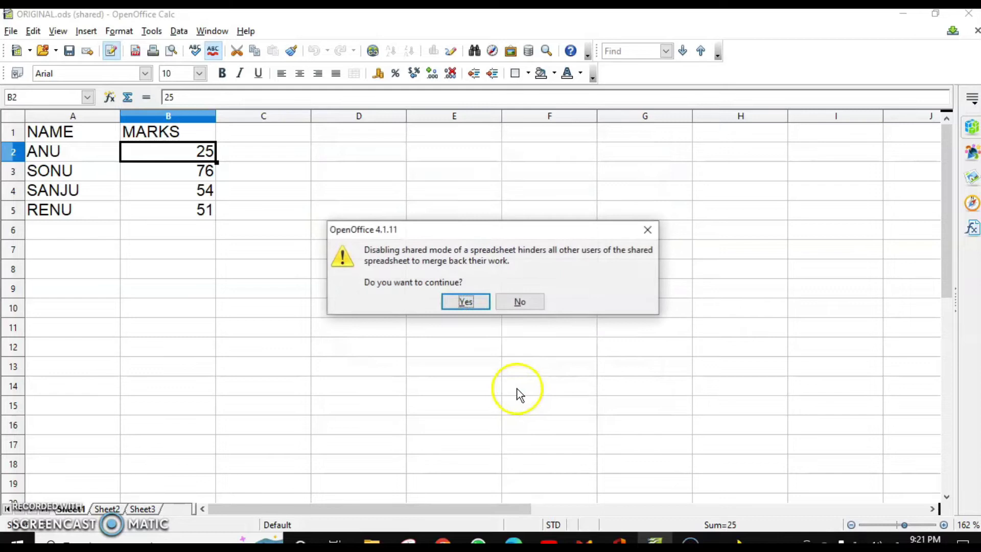
click(466, 302)
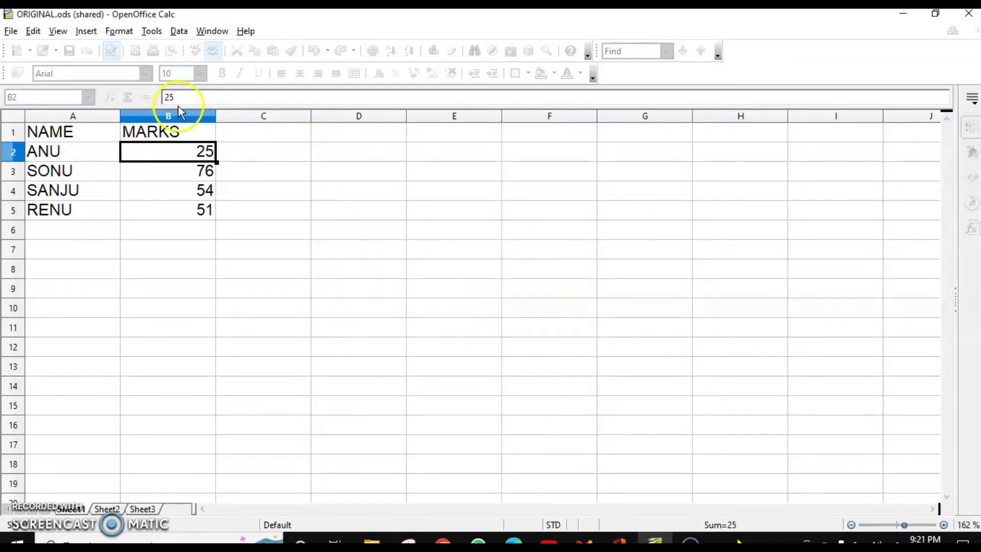
Turn on Edit > Changes > Record.
click(33, 32)
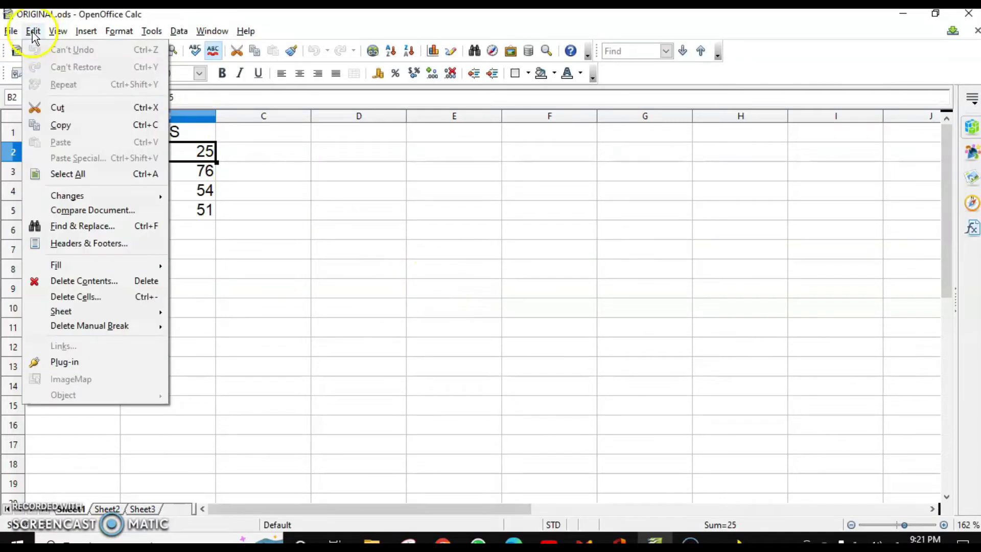
mouse_move(72, 196)
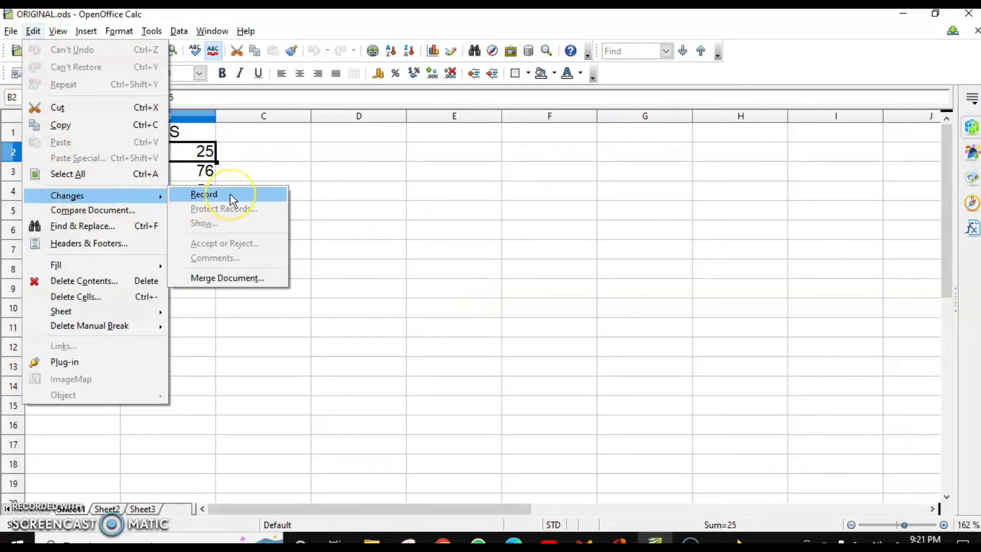
click(233, 199)
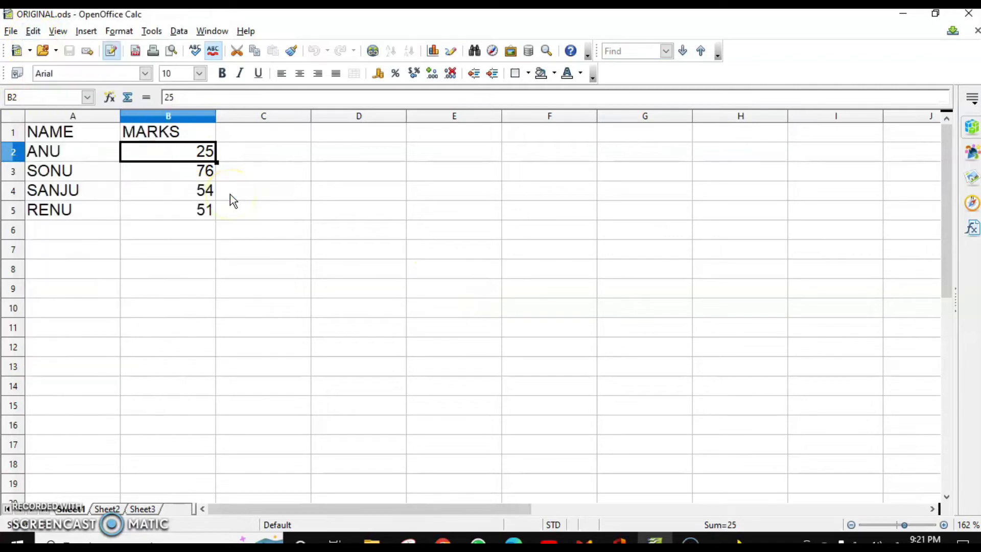
Protect the recorded changes with a password, entered and confirmed in Protect Records.
click(35, 32)
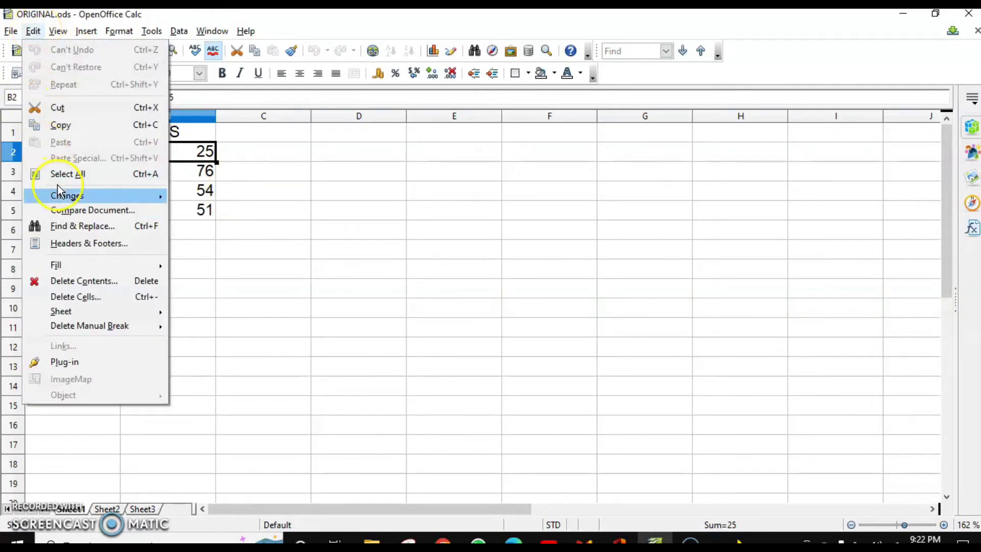
mouse_move(104, 197)
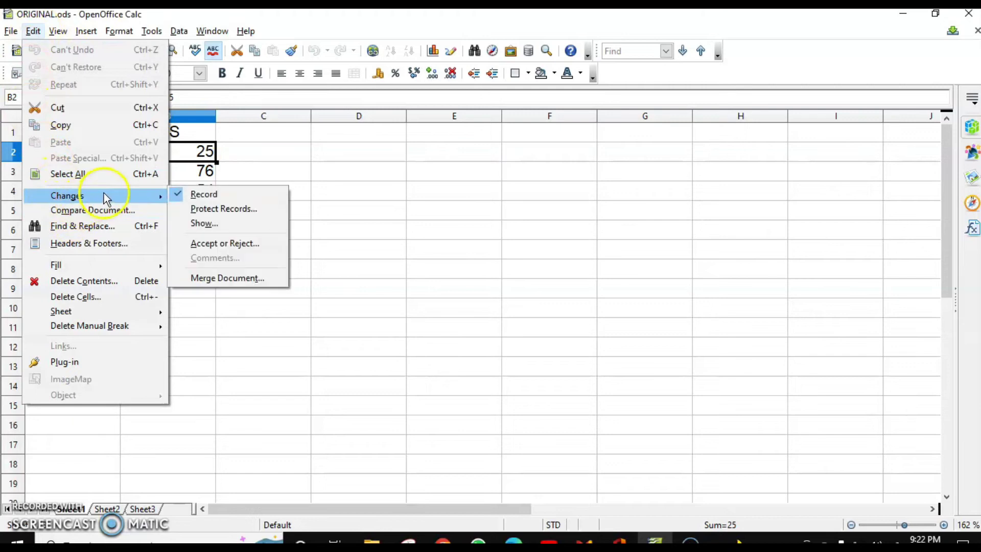
click(238, 210)
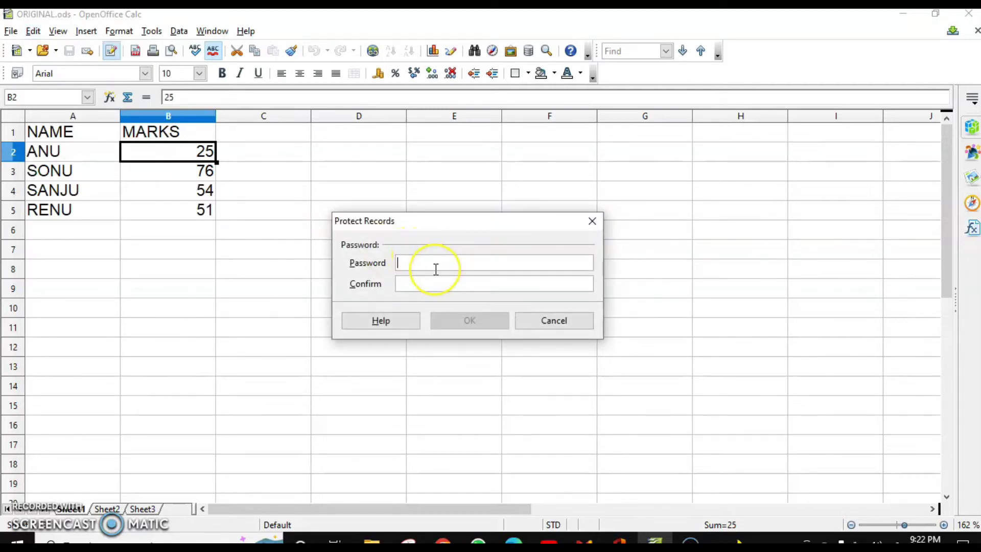
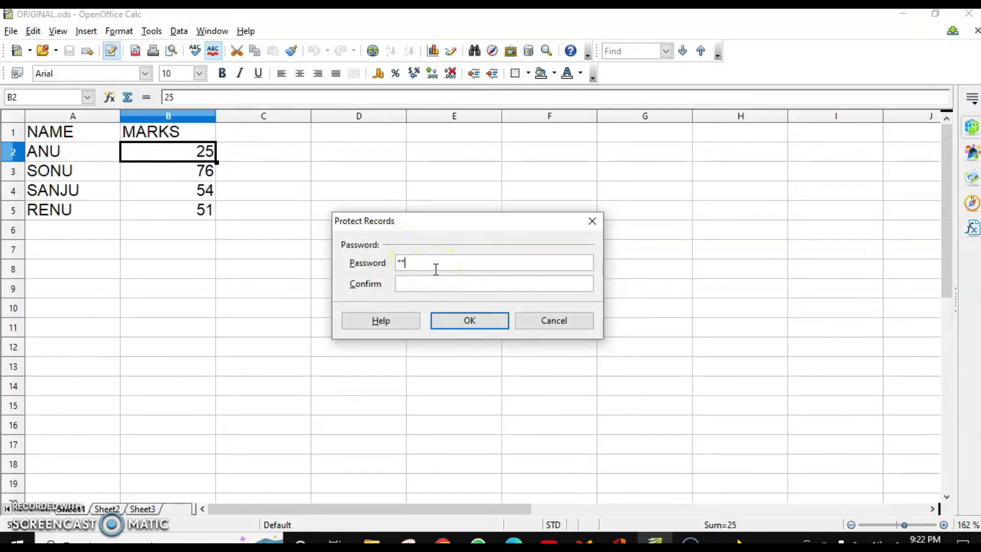
key(Tab)
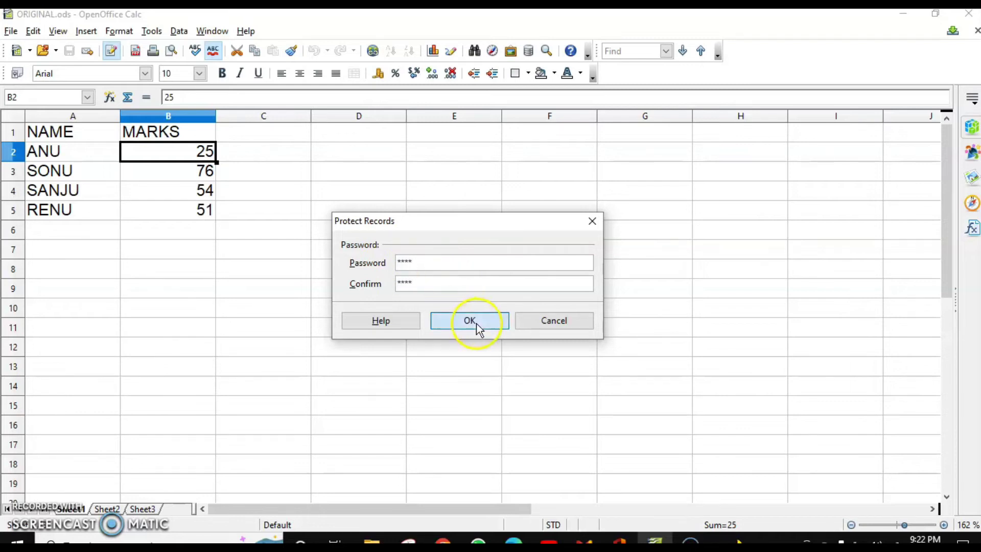
click(474, 322)
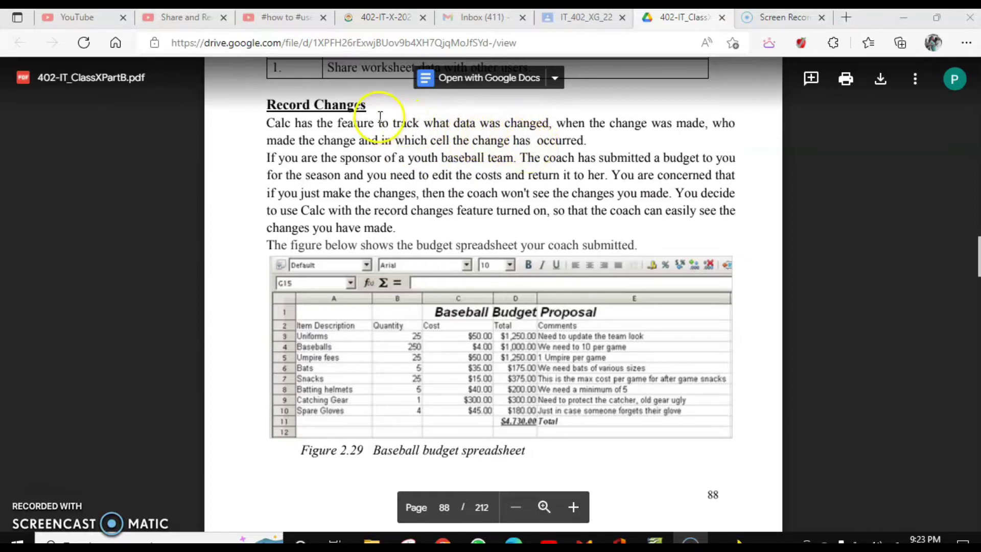
Scroll the PDF down to Figure 2.30 on page 89 showing red-bordered edited cells.
scroll(423, 284, down, 8)
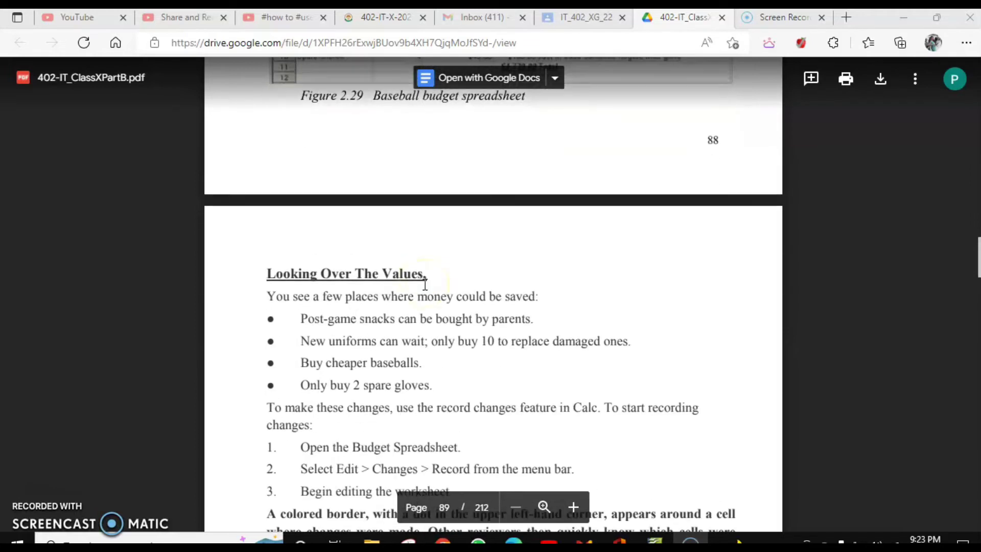
scroll(423, 284, down, 3)
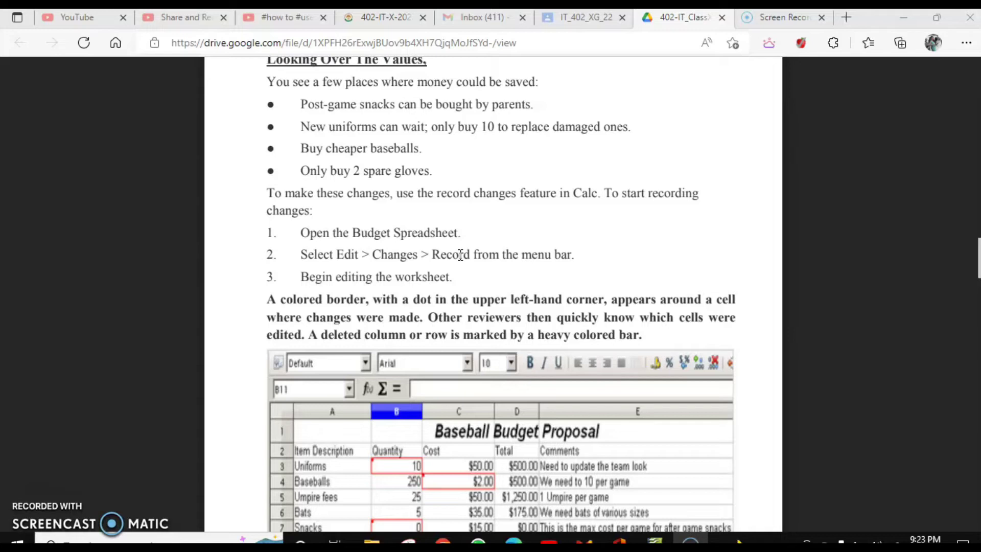
scroll(460, 255, down, 3)
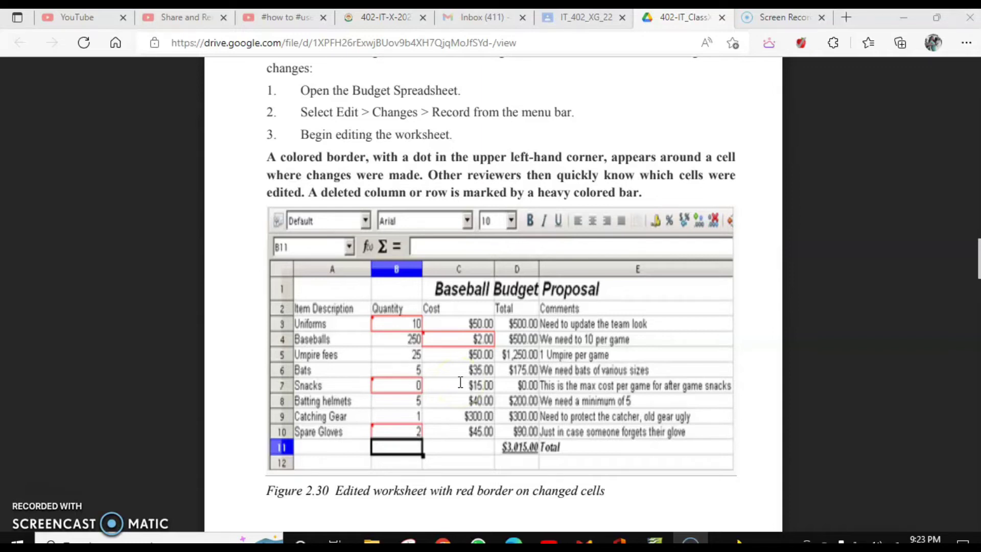
scroll(460, 383, down, 4)
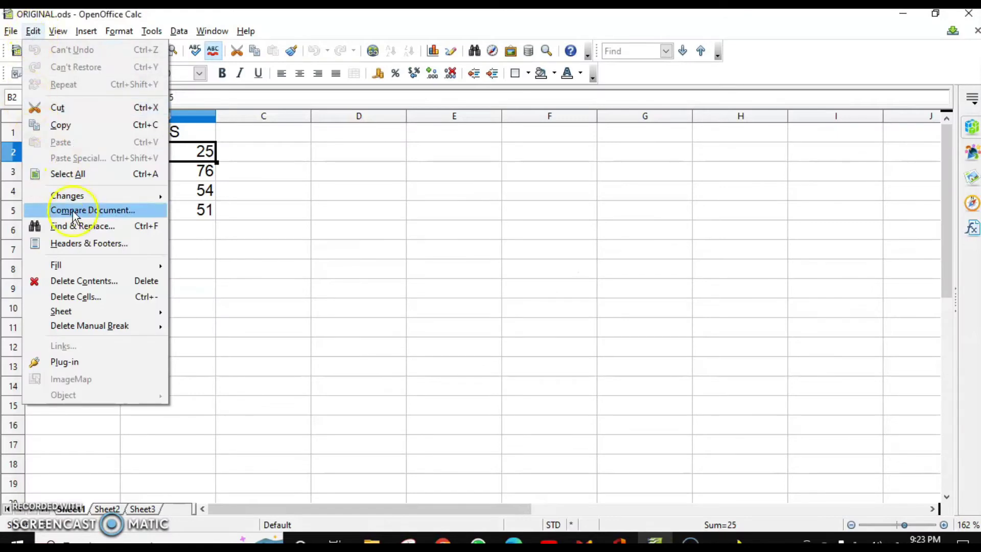
After verifying Record and Protect Records are ticked, enter 75, 55 and 54 in B3, B4 and B5.
mouse_move(77, 194)
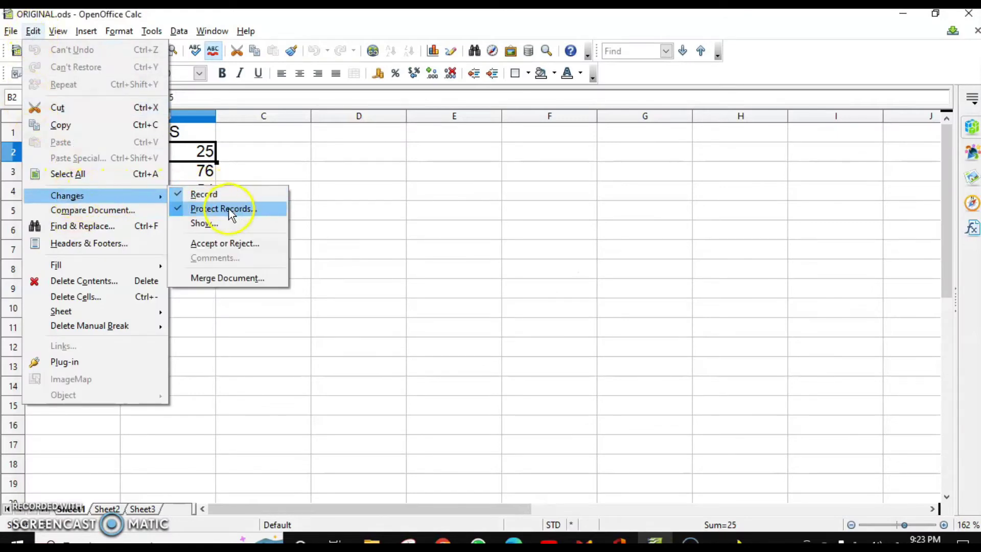
click(356, 185)
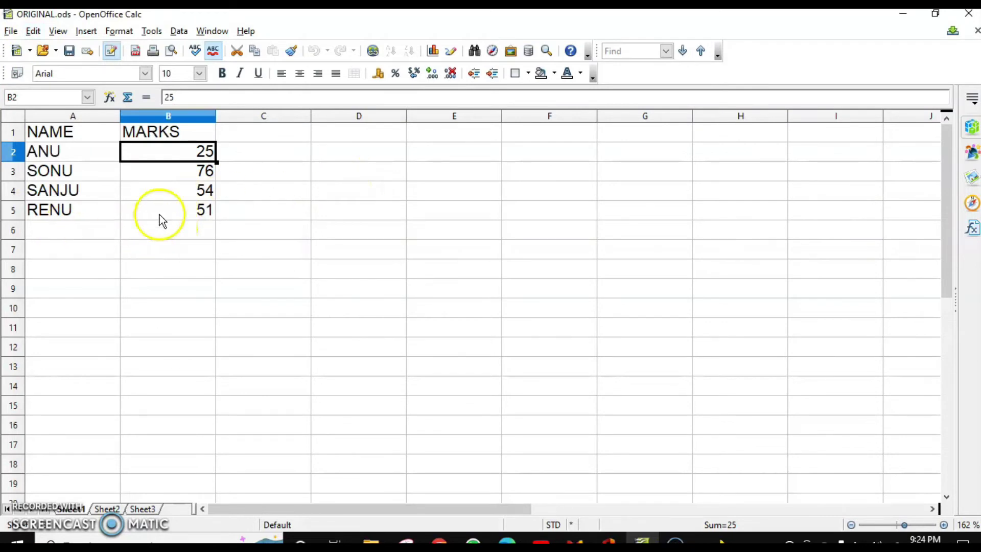
click(197, 177)
text(75)
key(Return)
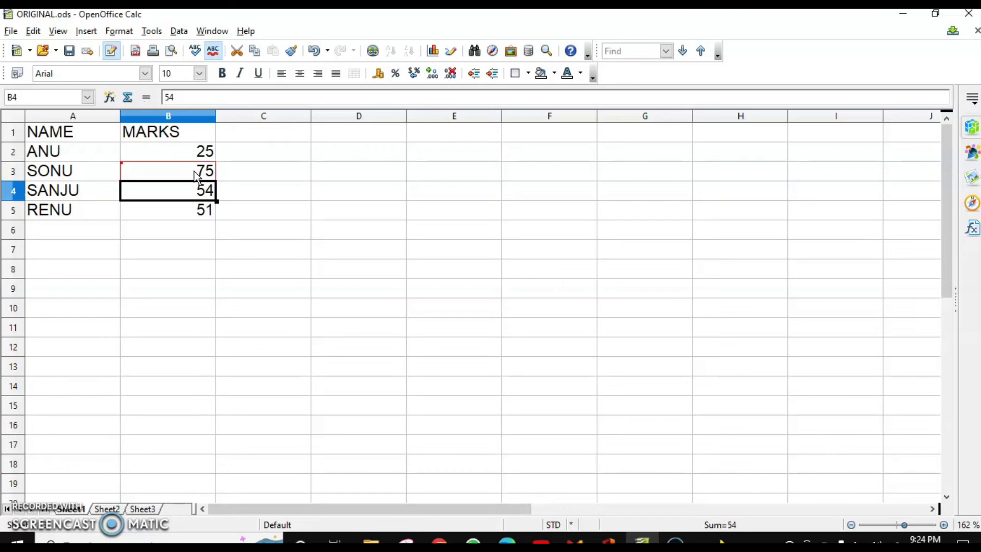
drag(903, 525, 918, 526)
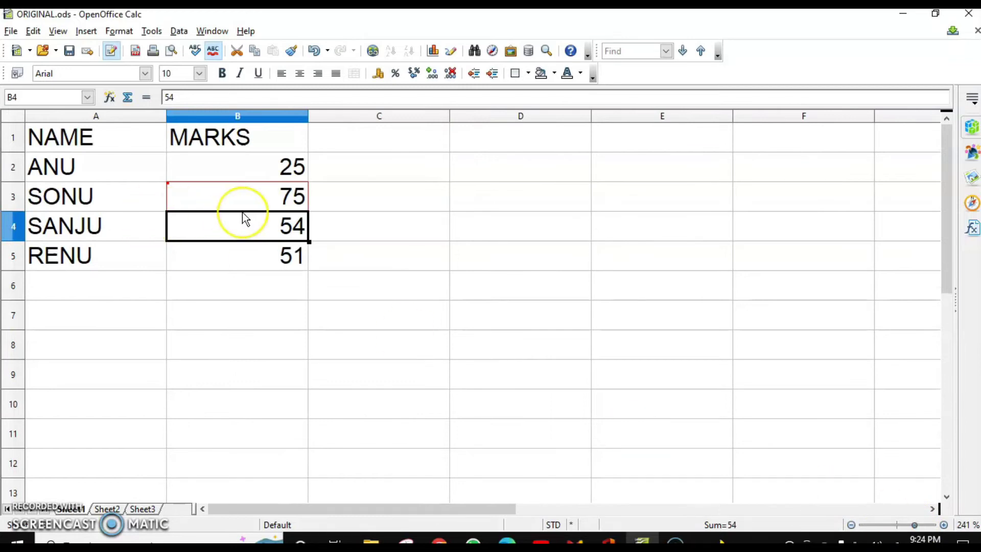
text(55)
key(Return)
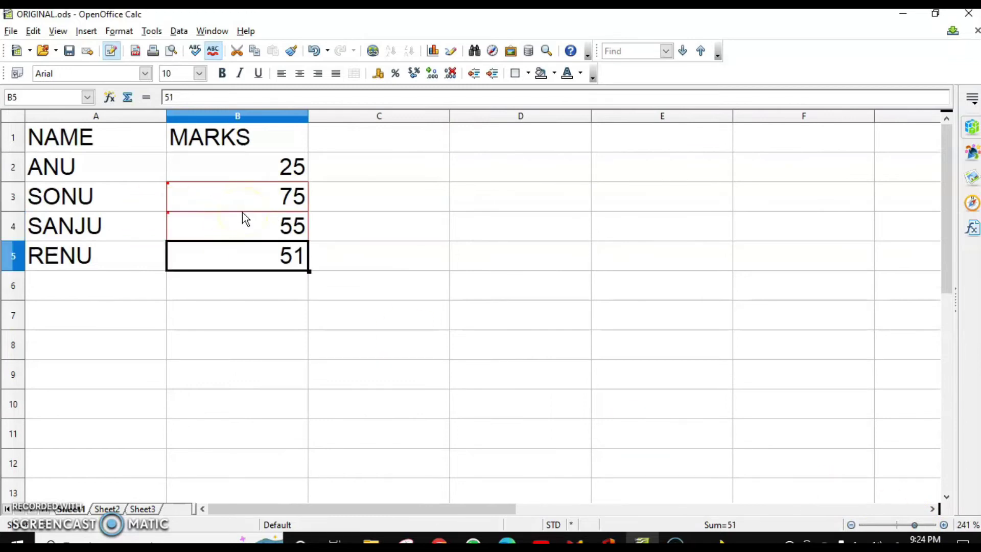
text(54)
key(Return)
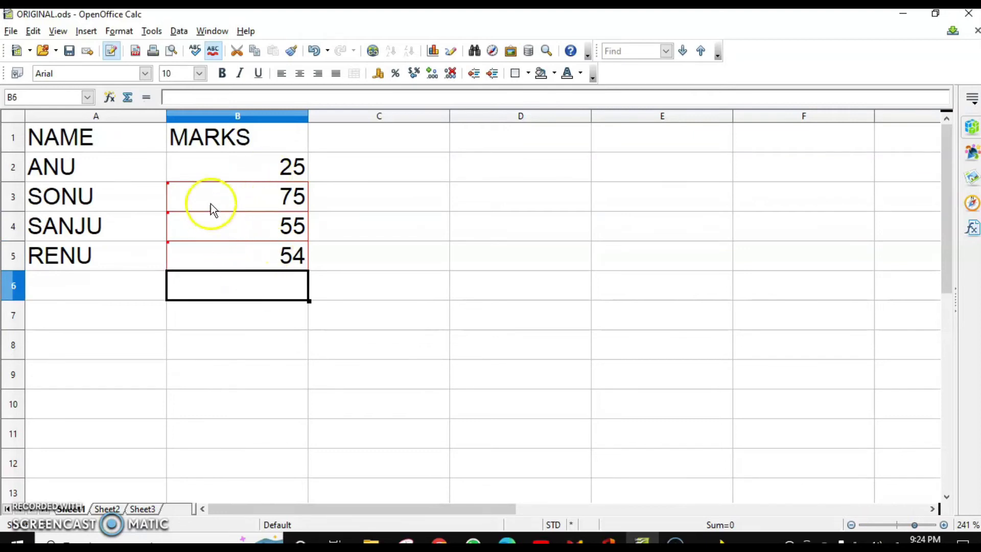
mouse_move(302, 196)
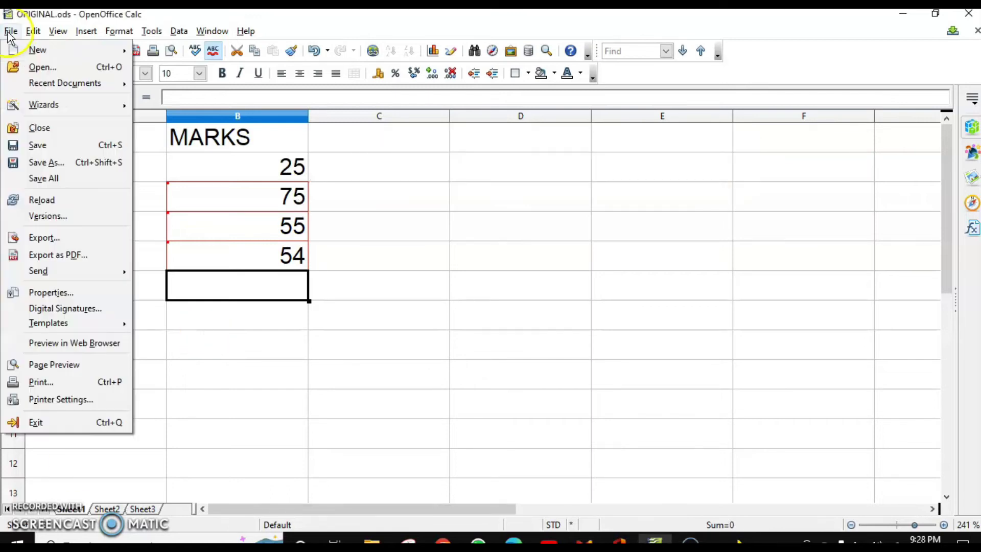
Close ORIGINAL.ods choosing Save in the prompt, then move to the browser PDF.
click(45, 128)
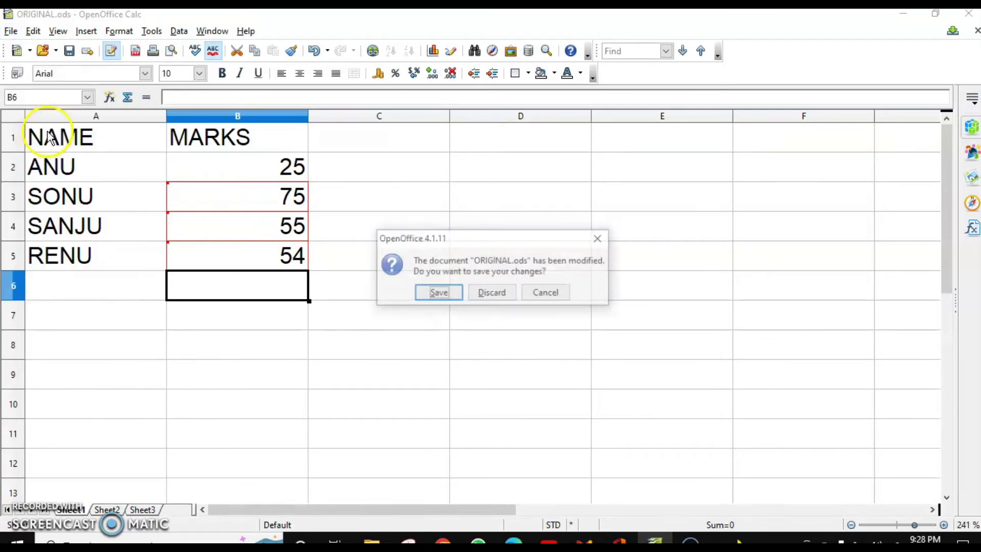
click(440, 293)
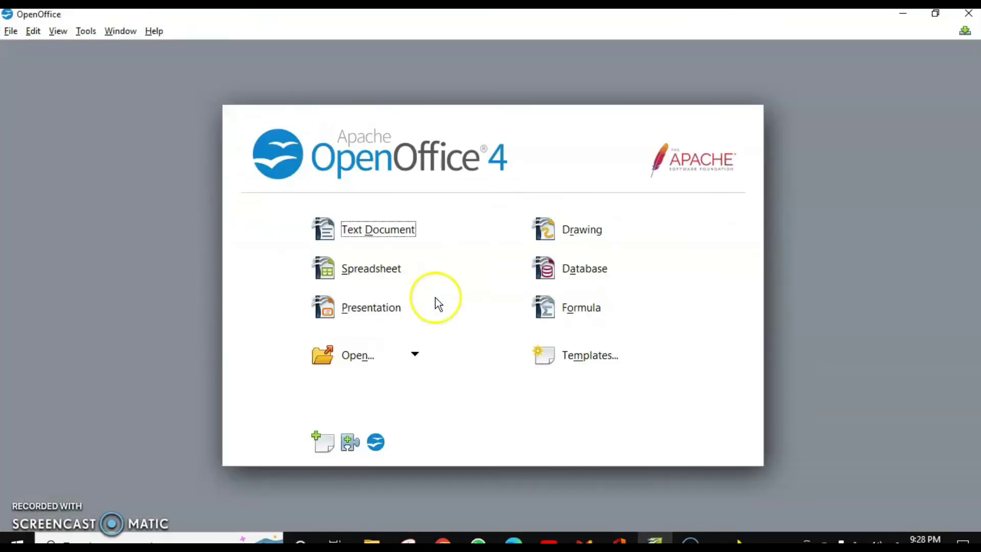
key(alt+Tab)
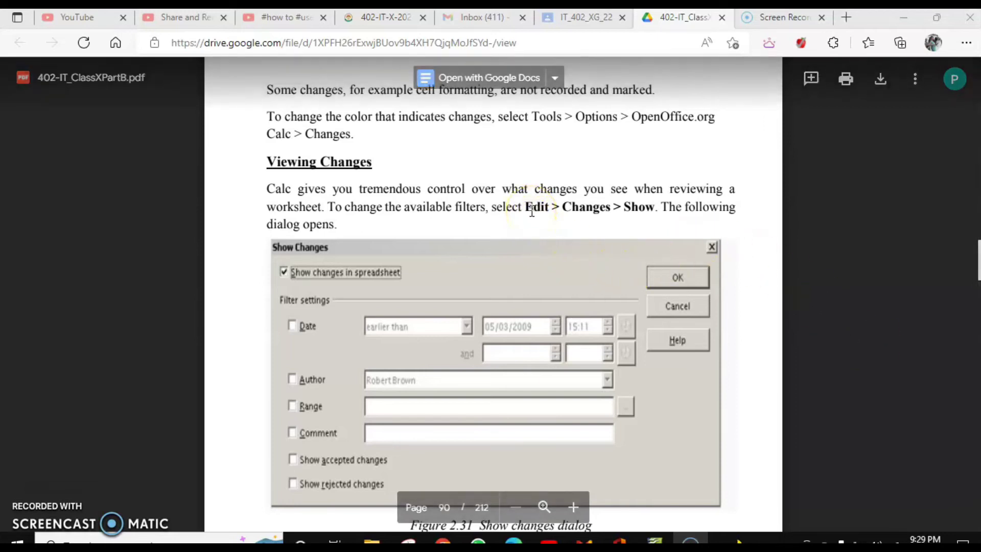
Go back from the PDF's Viewing Changes page to the Untitled 1 spreadsheet in Calc.
key(alt+Tab)
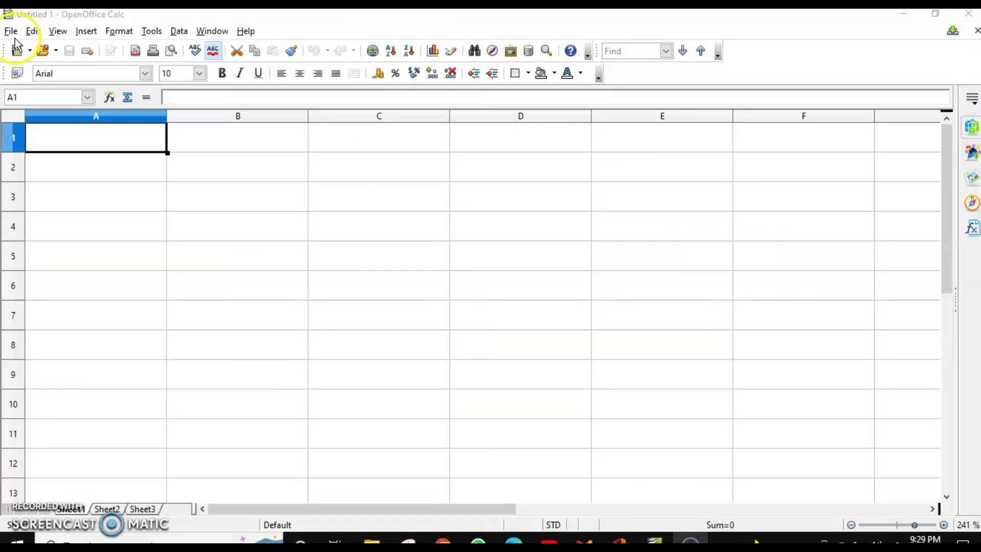
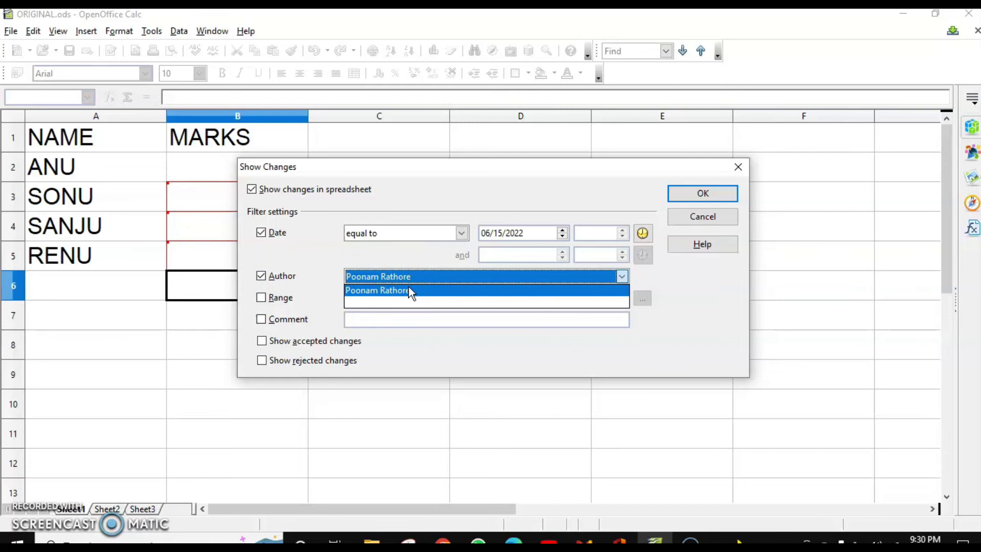
Filter the shown changes to the chosen author and the range A2:B5.
click(414, 290)
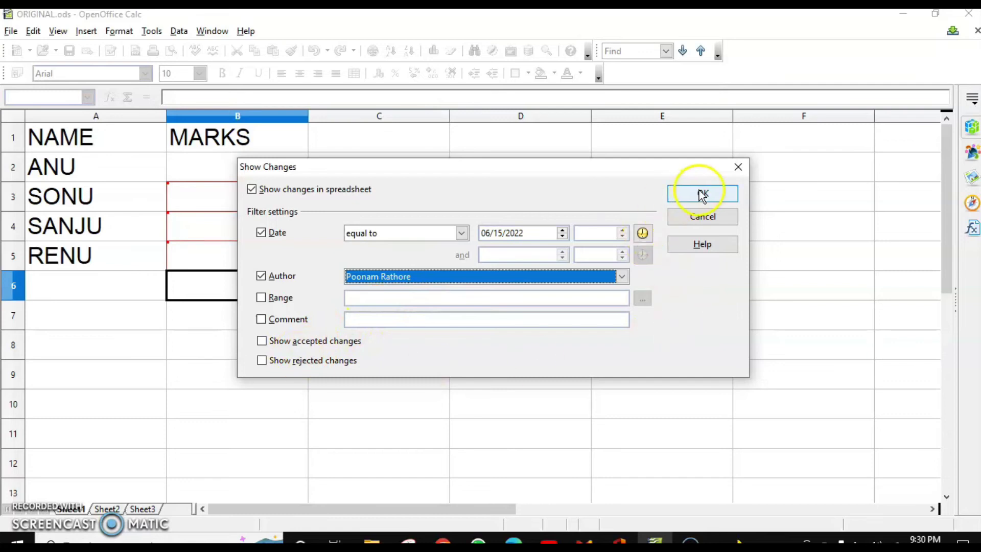
drag(532, 171, 731, 148)
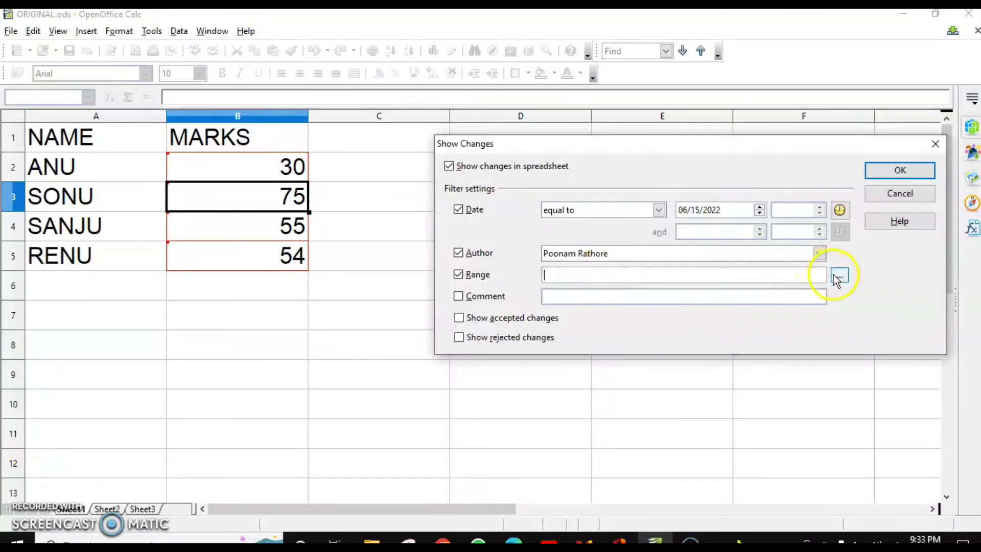
click(839, 276)
click(152, 164)
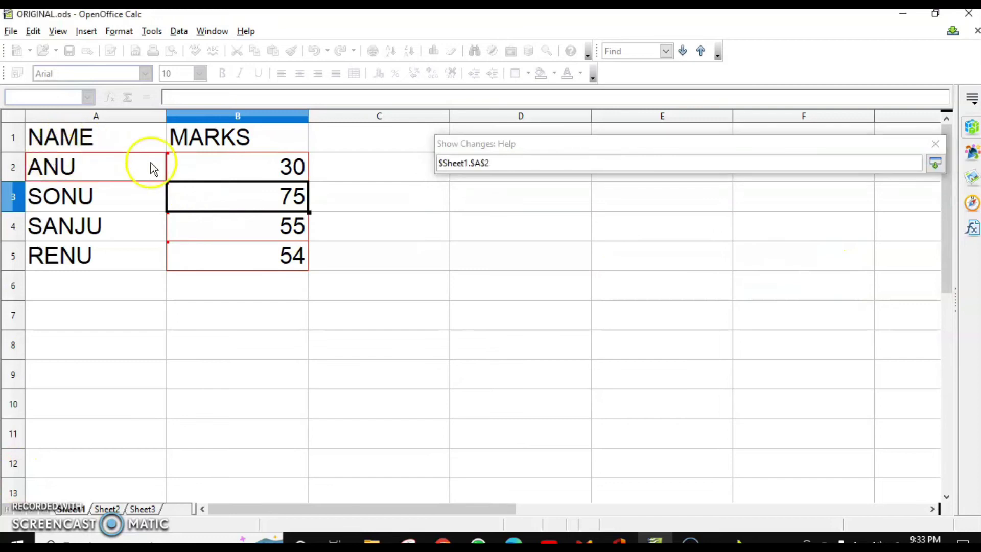
drag(151, 163, 250, 249)
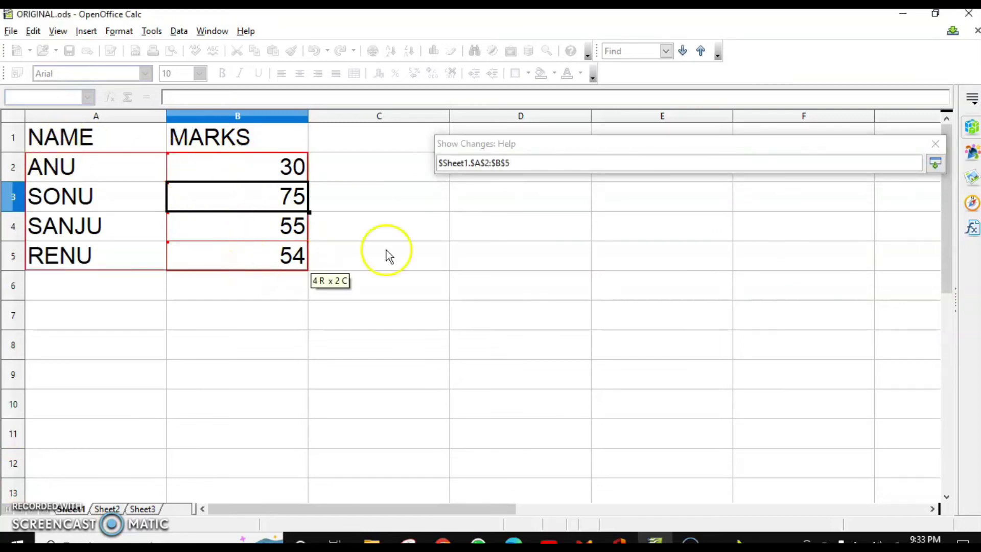
click(936, 164)
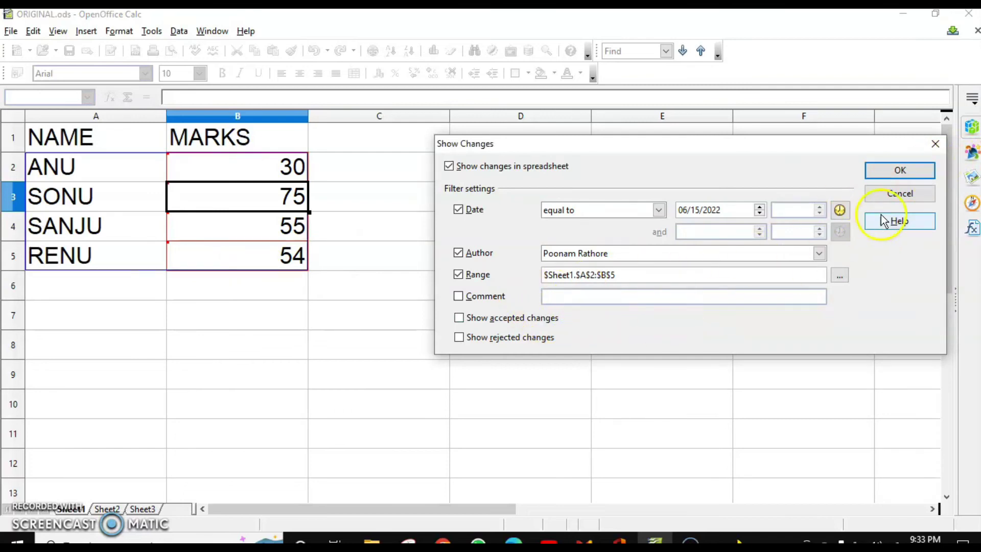
click(909, 170)
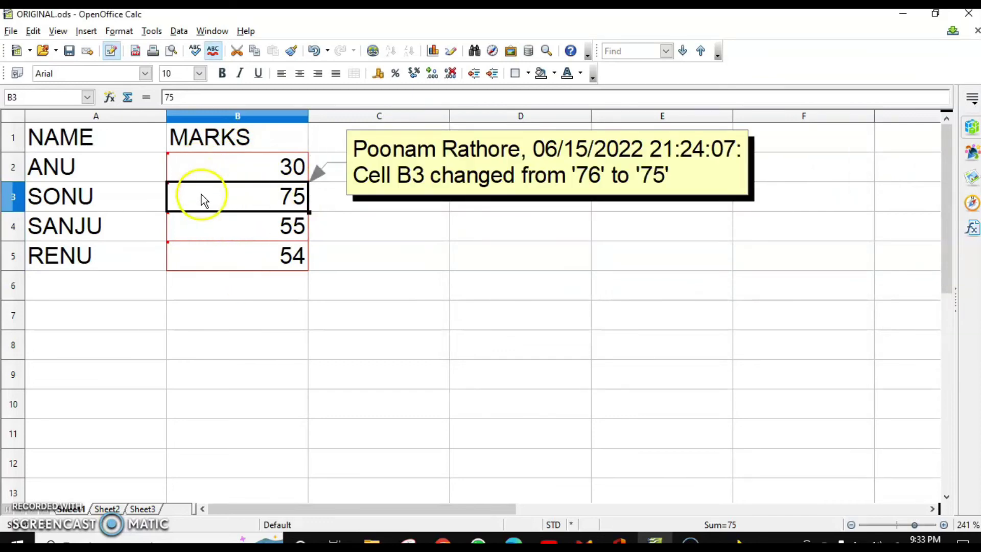
Read the change comments on the marks cells B2 to B5.
mouse_move(196, 260)
mouse_move(244, 162)
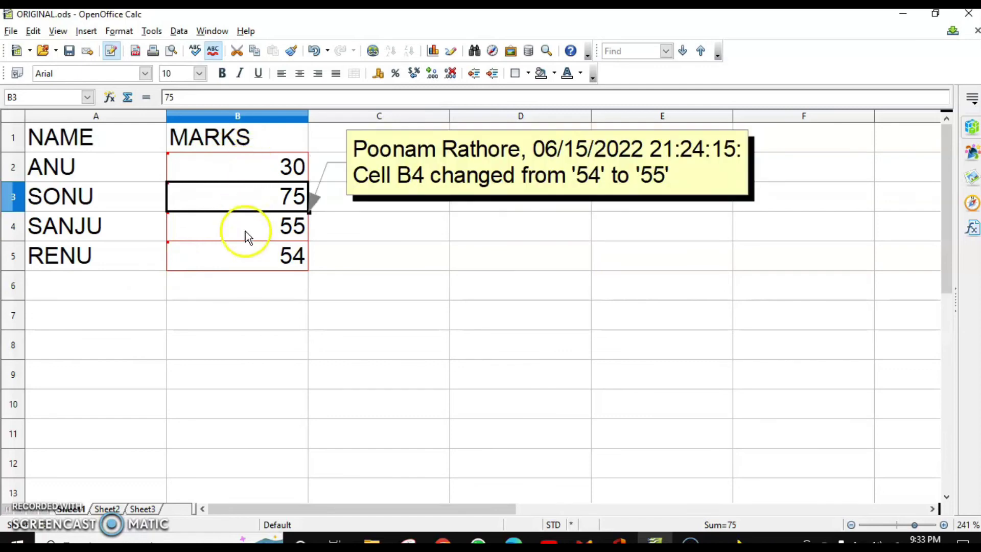
mouse_move(212, 196)
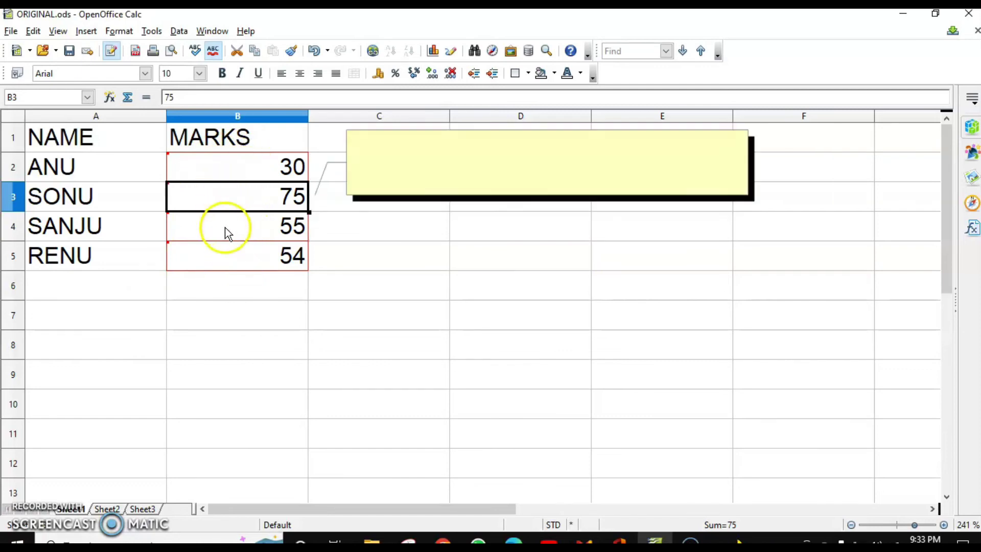
mouse_move(179, 196)
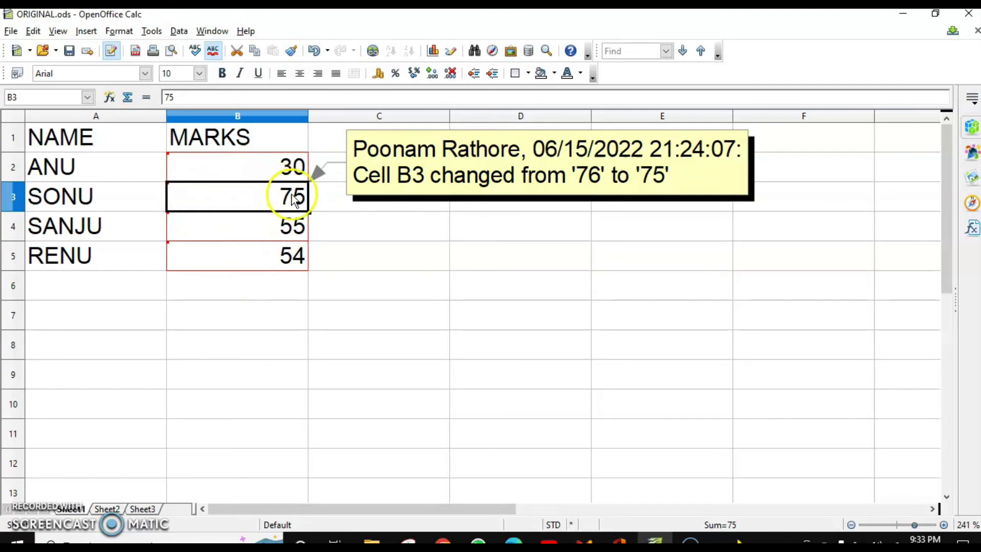
mouse_move(196, 155)
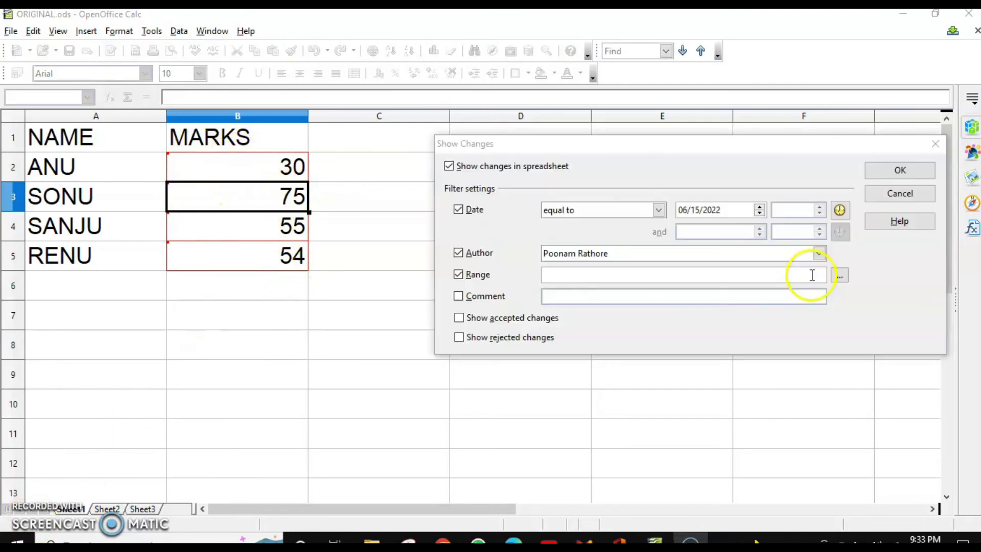
Change the Show Changes range to B3:B5 and apply the filter.
click(840, 278)
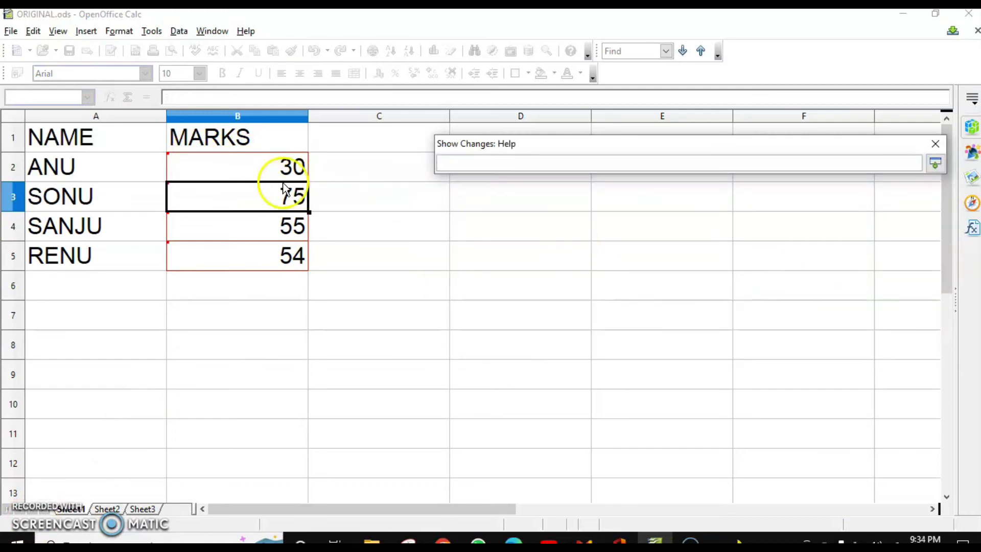
drag(270, 204, 261, 270)
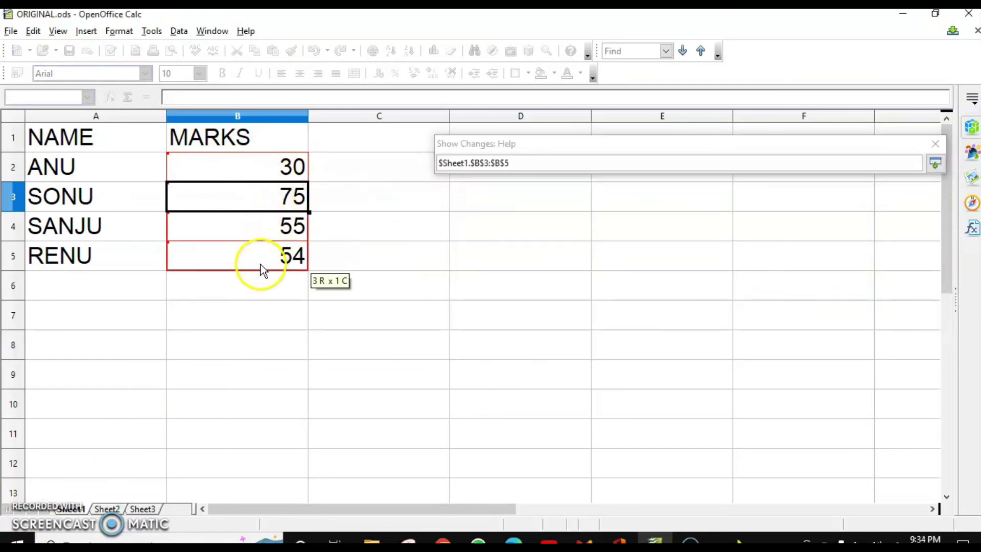
click(936, 163)
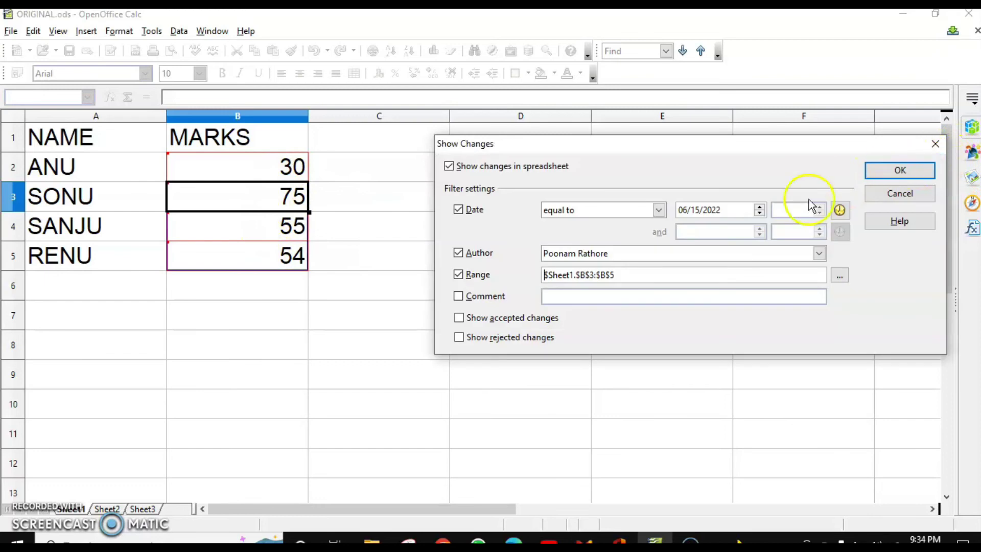
click(900, 169)
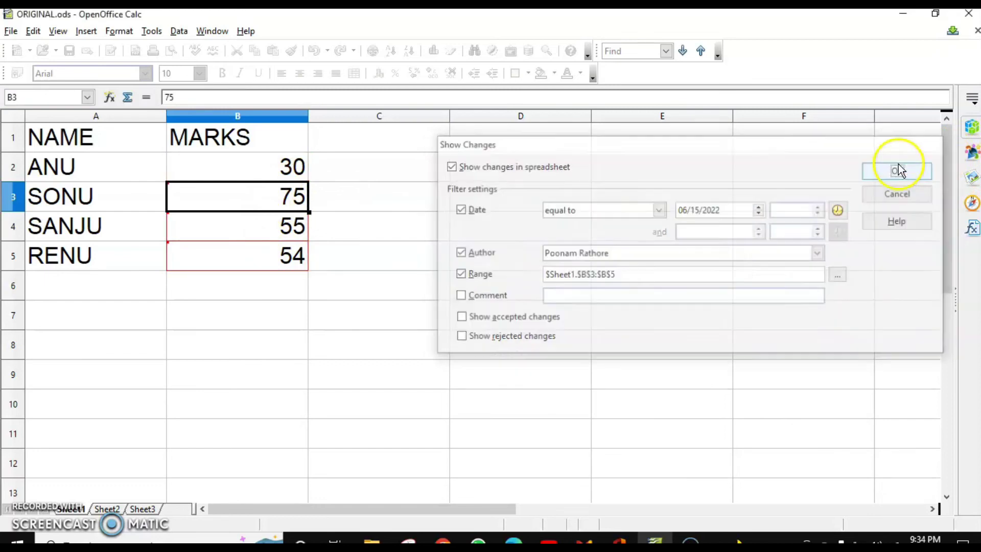
click(352, 226)
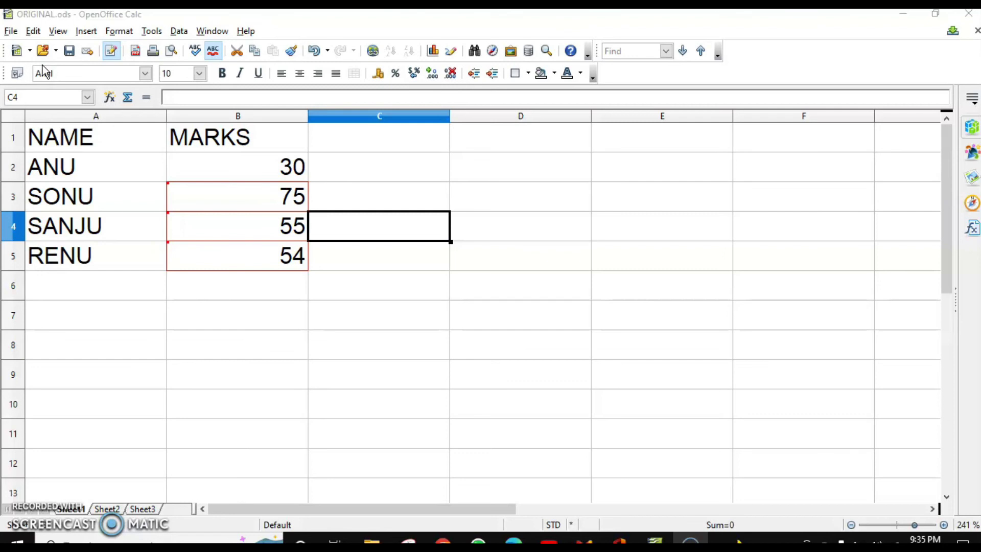
Open Edit > Changes > Accept or Reject and move the dialog off the marks data.
click(31, 33)
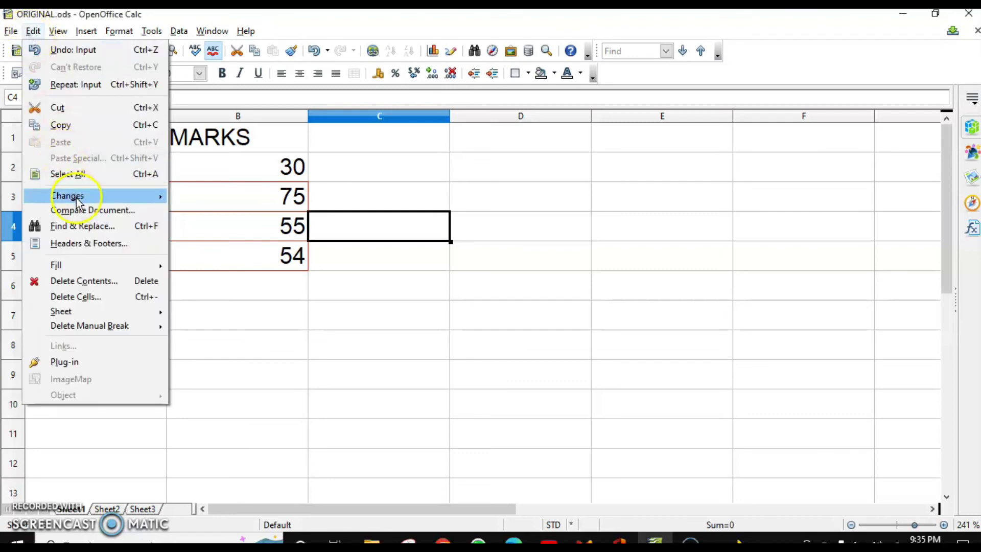
mouse_move(97, 196)
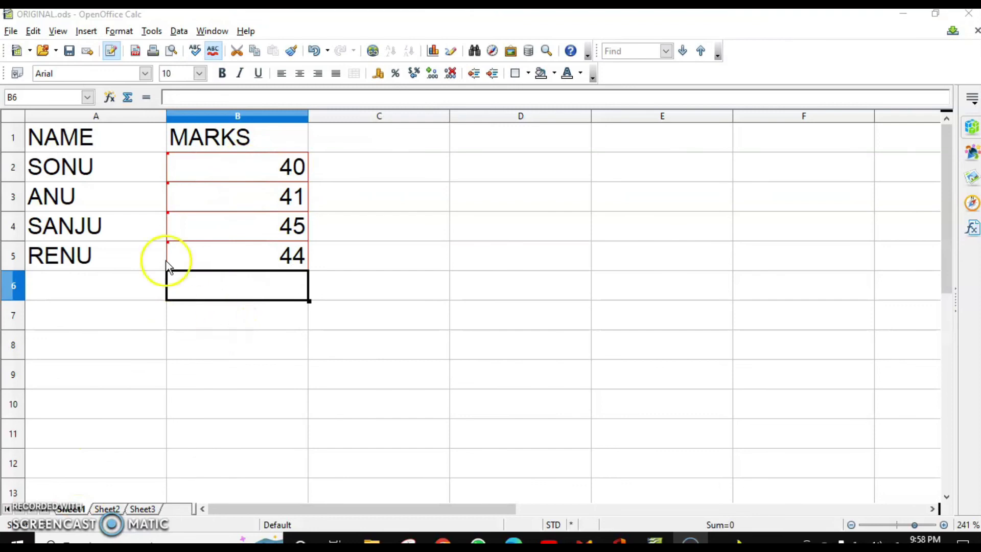
click(33, 31)
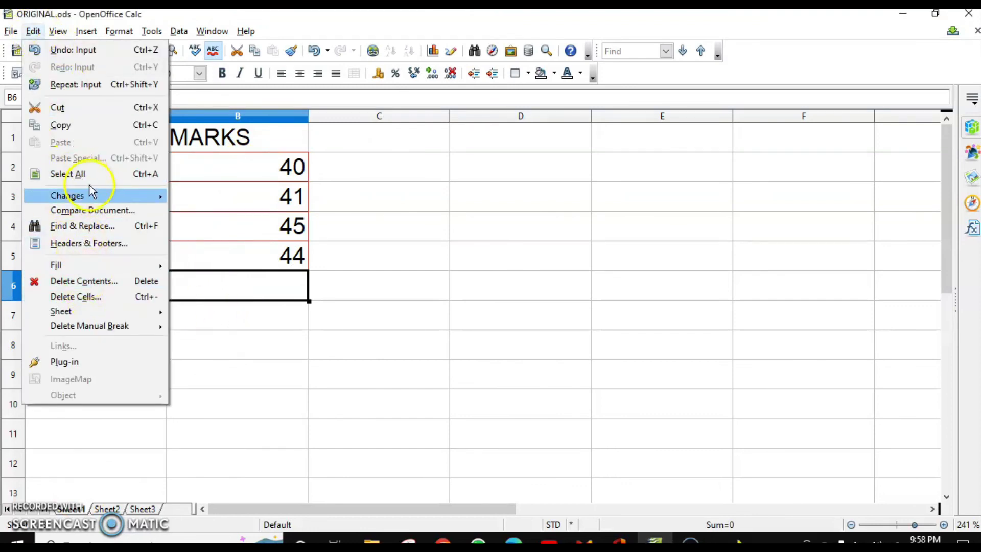
mouse_move(94, 196)
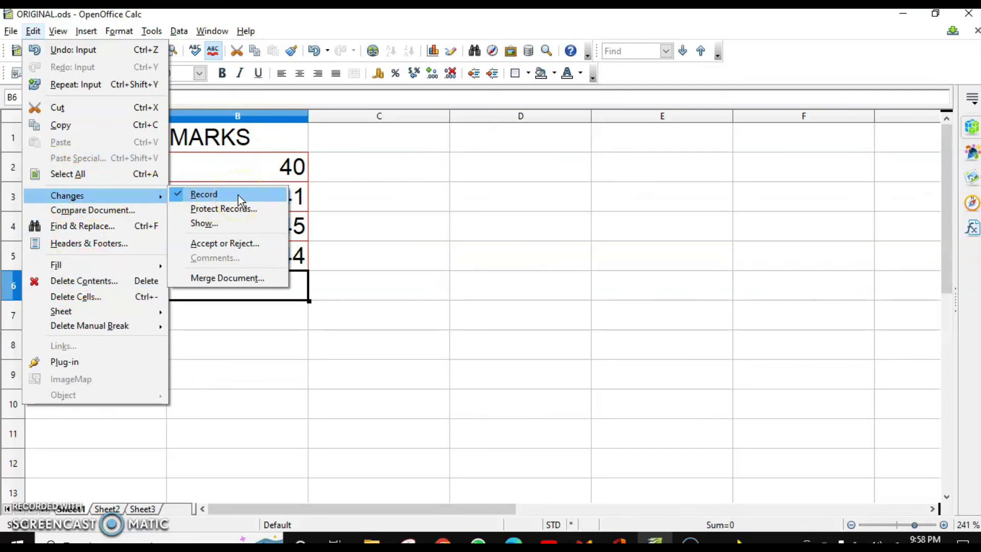
click(247, 243)
drag(352, 276, 535, 91)
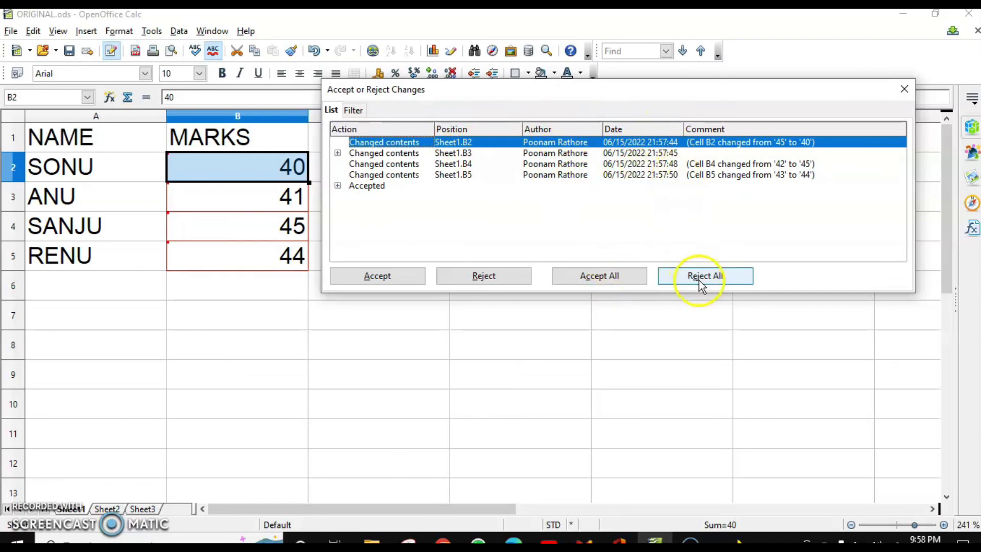
Reject all pending changes, check the values in B5 to B2, and expand the Accepted list.
click(607, 283)
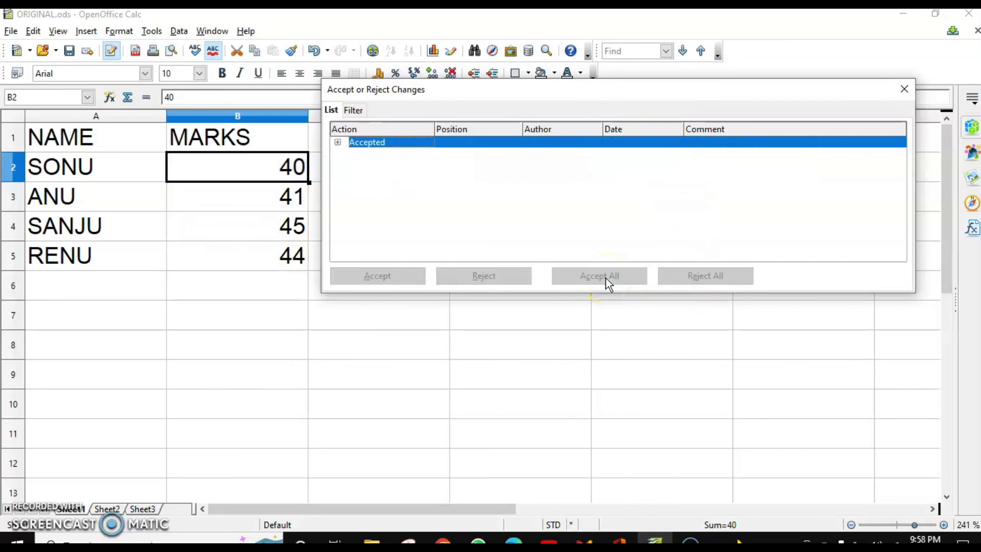
click(273, 268)
click(267, 228)
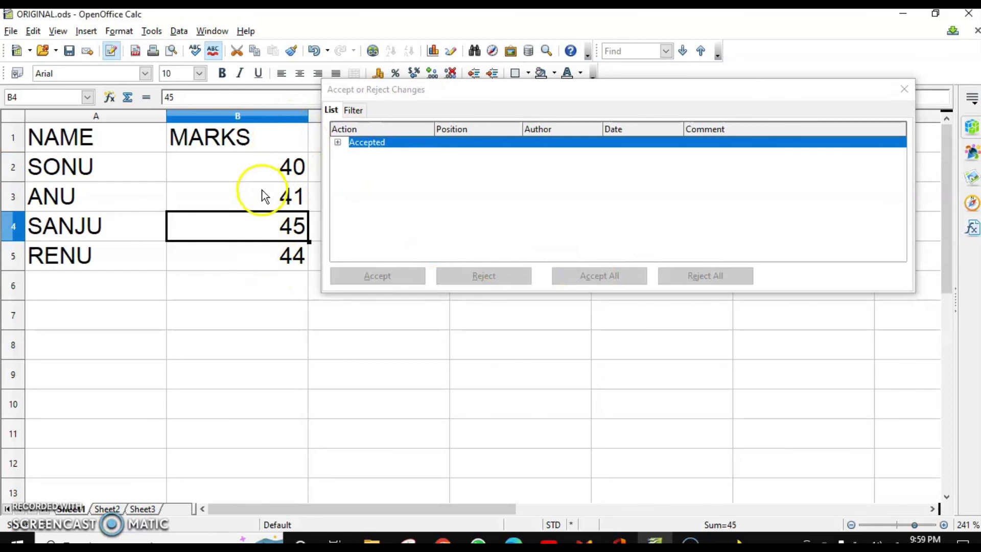
click(265, 198)
click(263, 174)
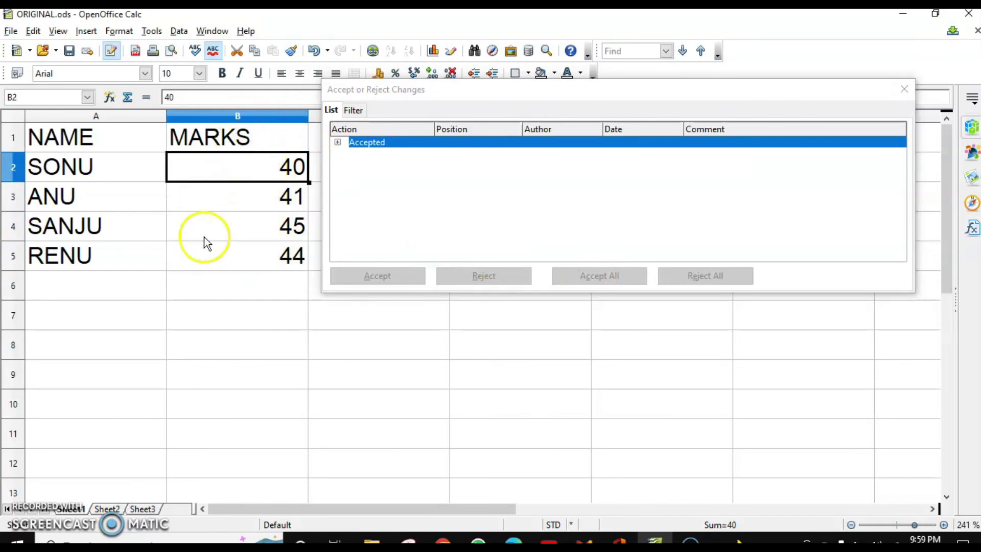
click(338, 142)
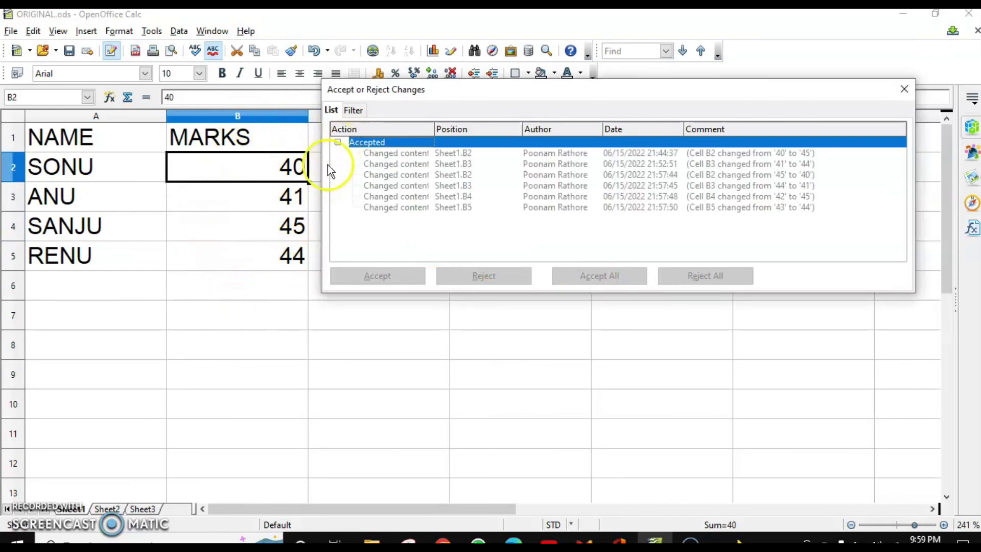